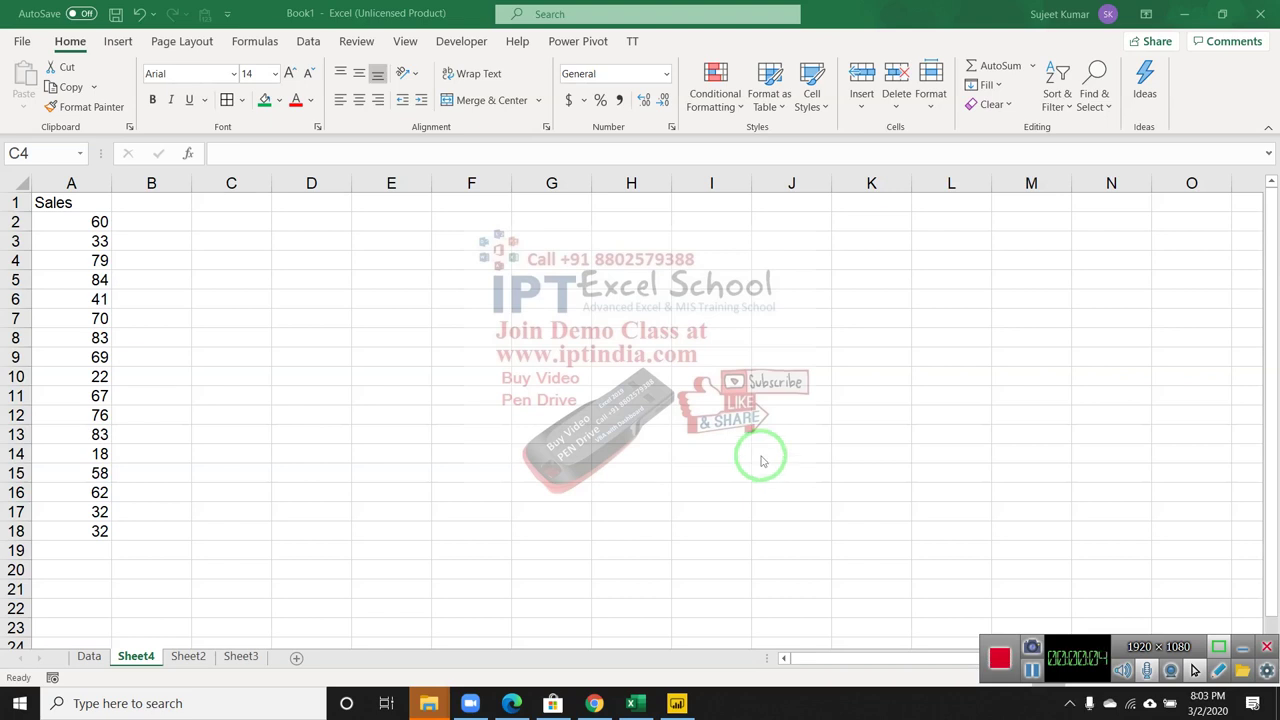
# Step: Select the Sales values in column A and look over the sort options without sorting
pyautogui.click(1172, 670)
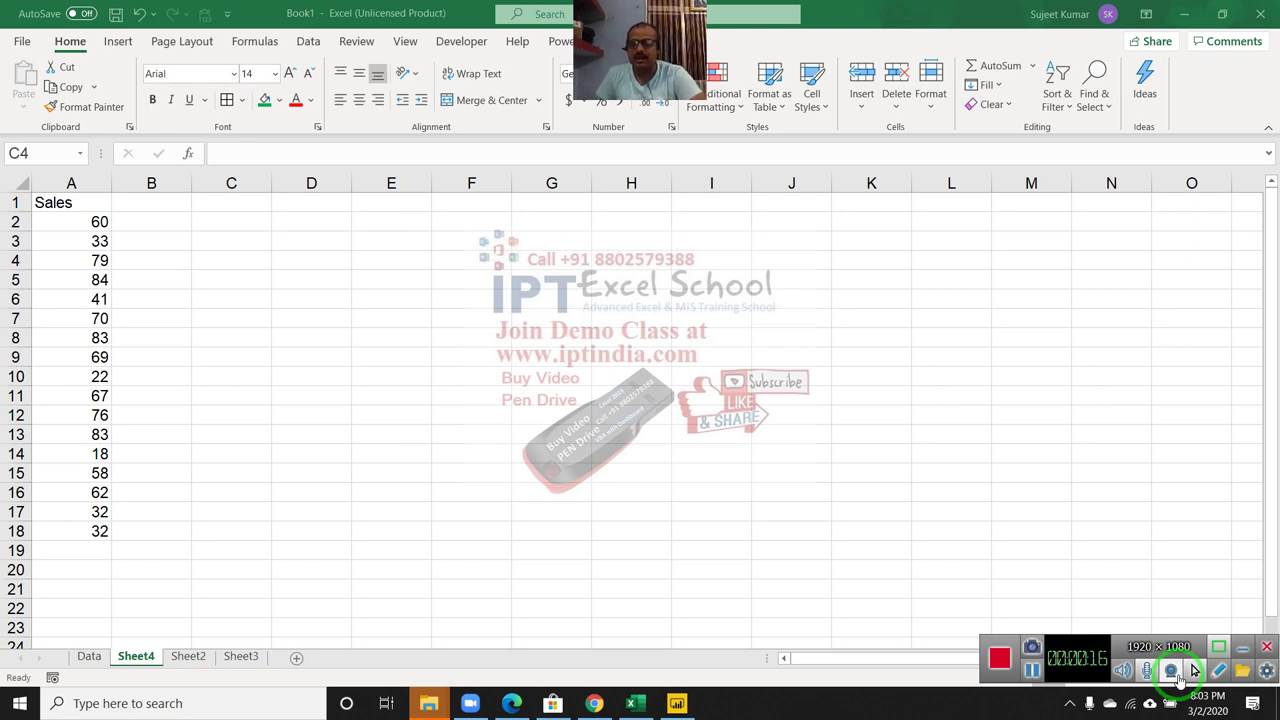
pyautogui.moveTo(1160, 710)
pyautogui.mouseDown()
pyautogui.moveTo(872, 468)
pyautogui.moveTo(88, 222)
pyautogui.moveTo(59, 527)
pyautogui.mouseUp()
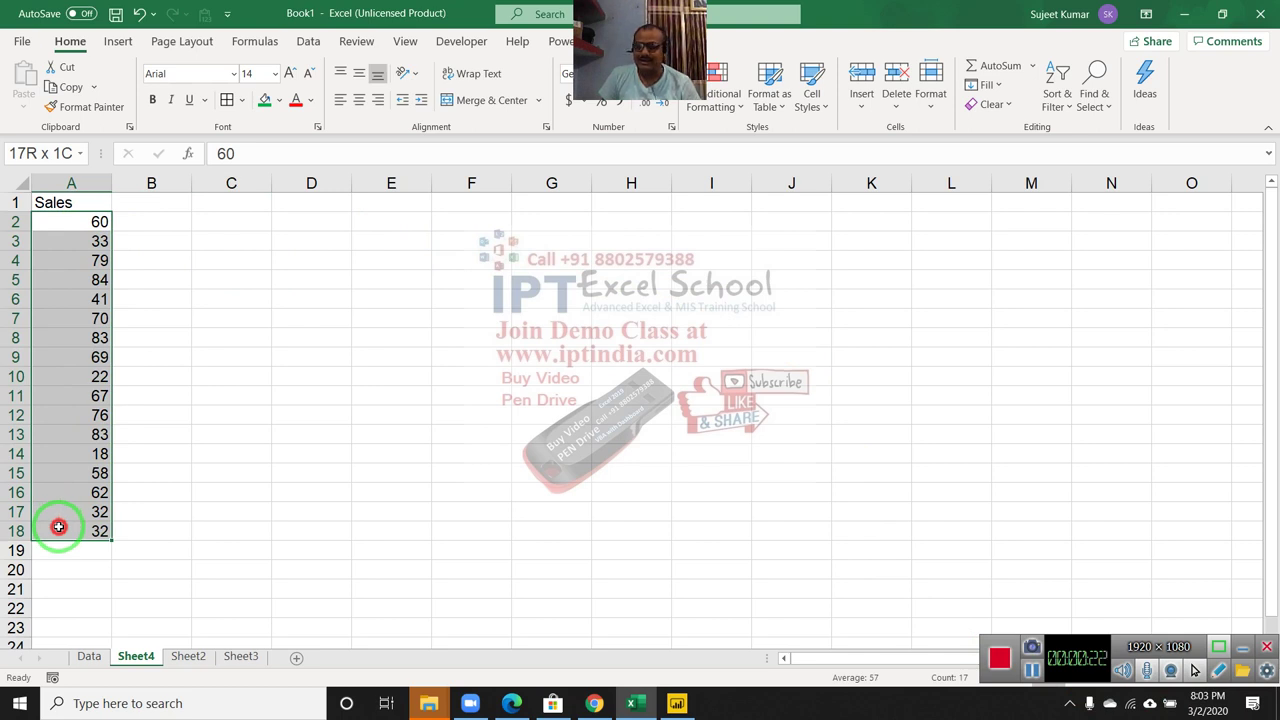
pyautogui.click(65, 471)
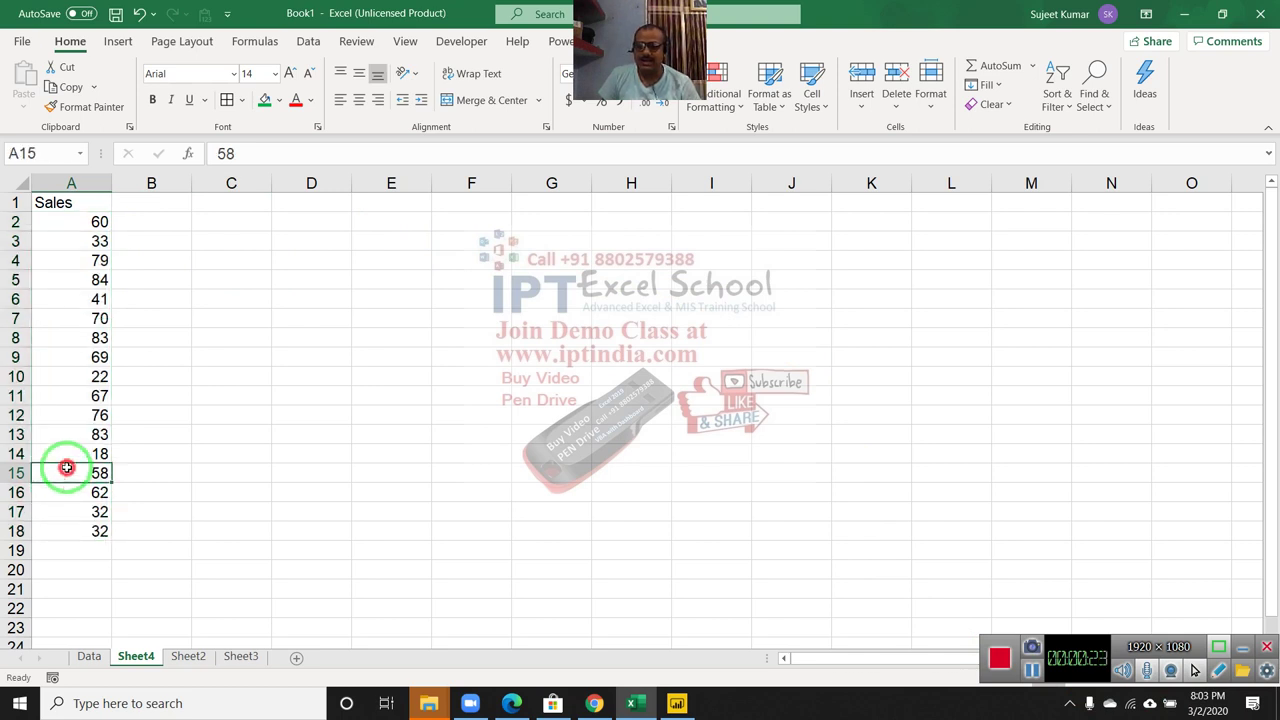
pyautogui.click(52, 202)
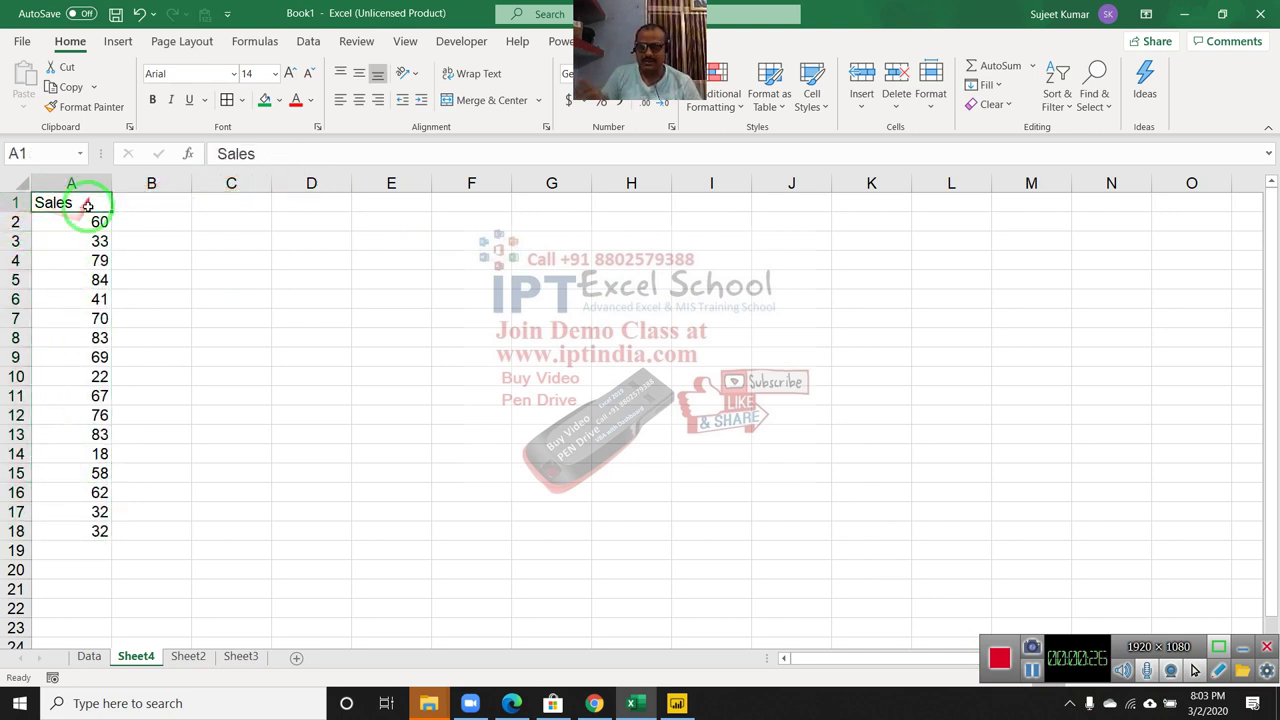
pyautogui.moveTo(85, 222); pyautogui.dragTo(80, 299)
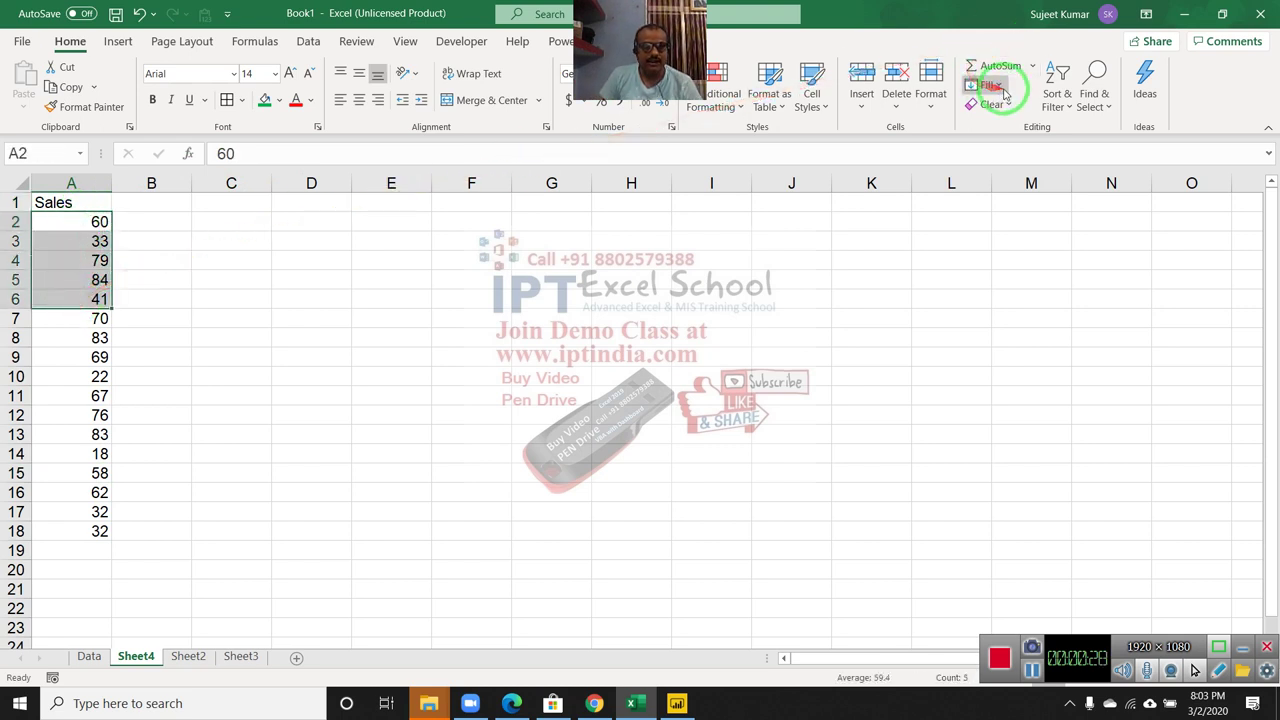
pyautogui.click(1057, 95)
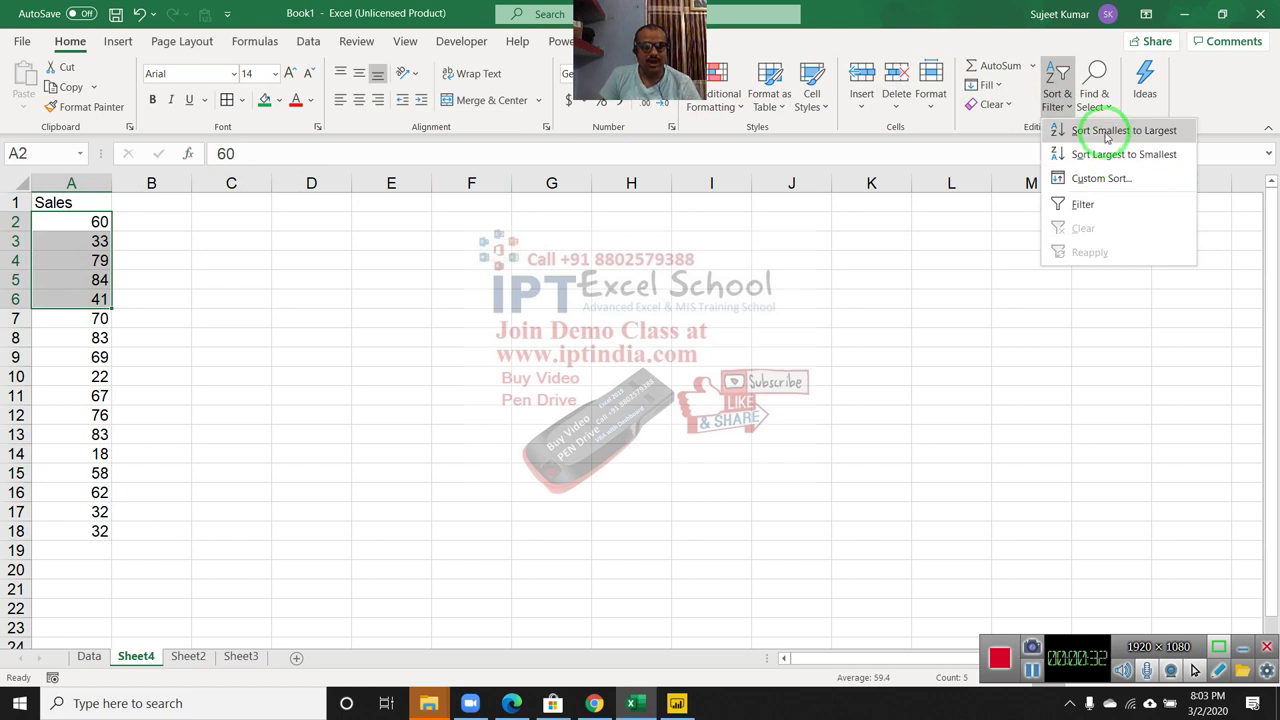
pyautogui.click(78, 262)
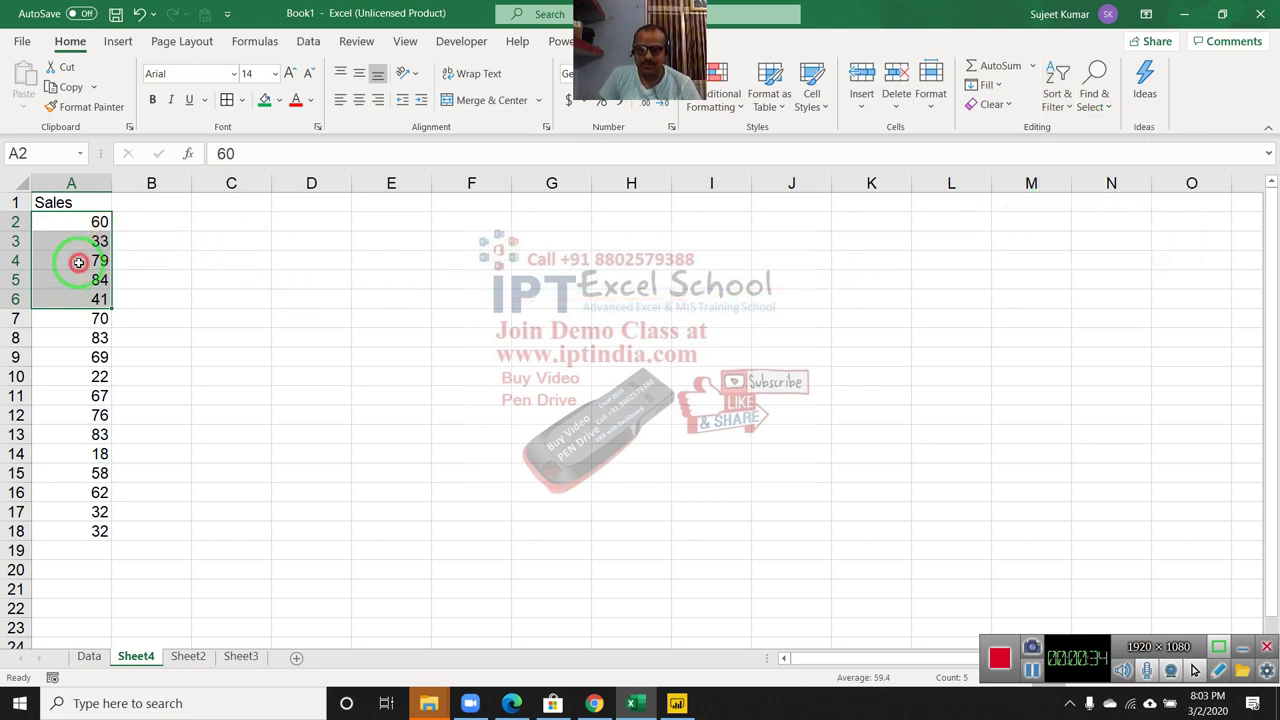
pyautogui.moveTo(88, 222); pyautogui.dragTo(84, 528)
pyautogui.click(80, 548)
pyautogui.click(82, 572)
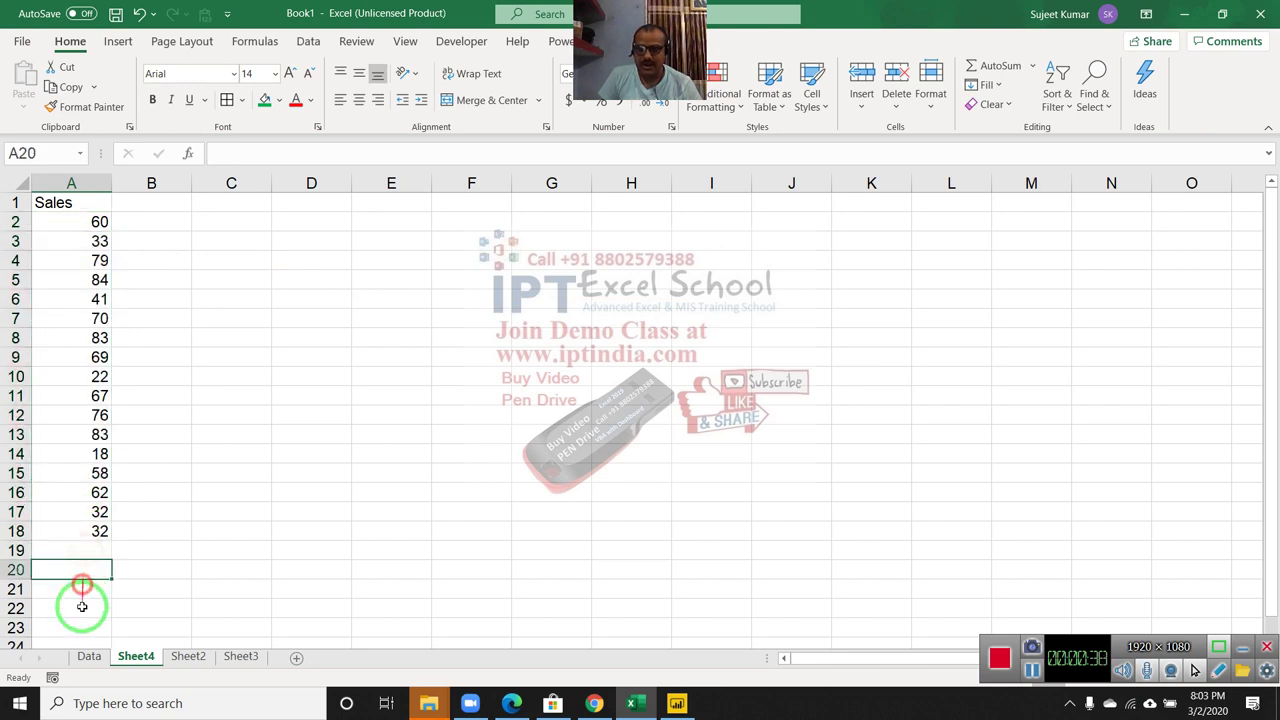
pyautogui.click(82, 607)
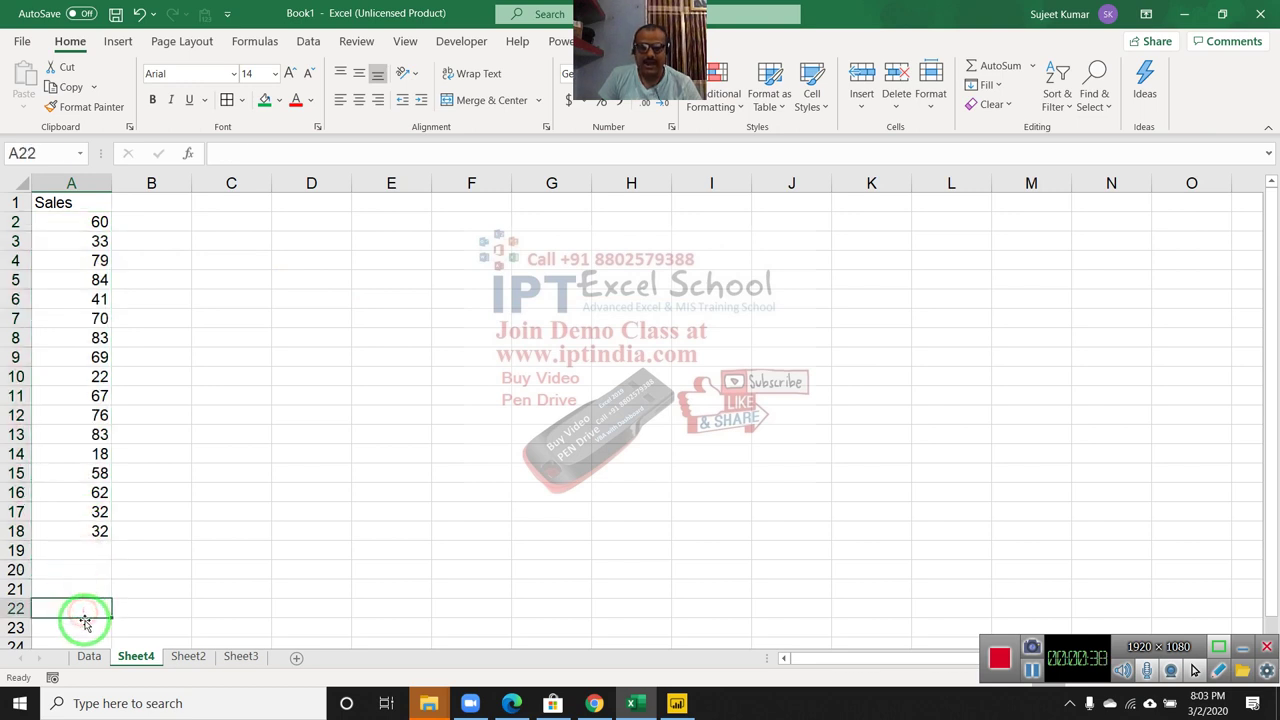
# Step: Put the heading 'Sort' in cell D2
pyautogui.click(336, 224)
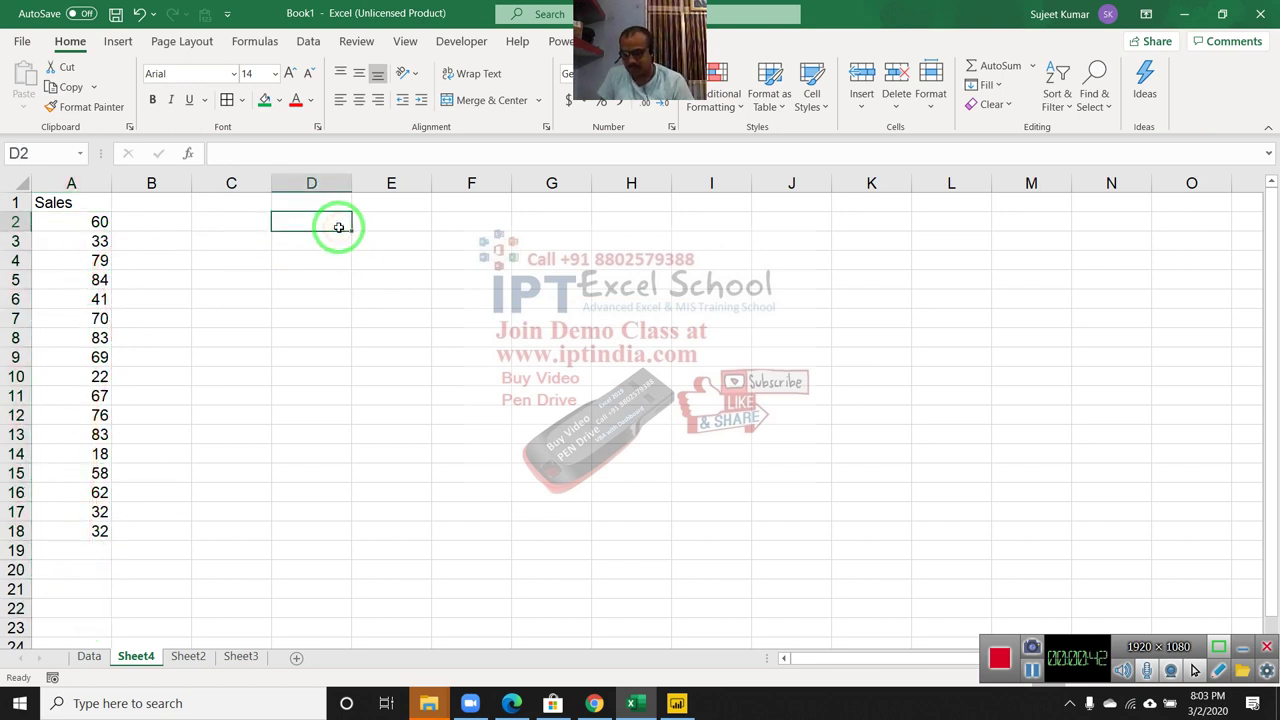
pyautogui.write('So')
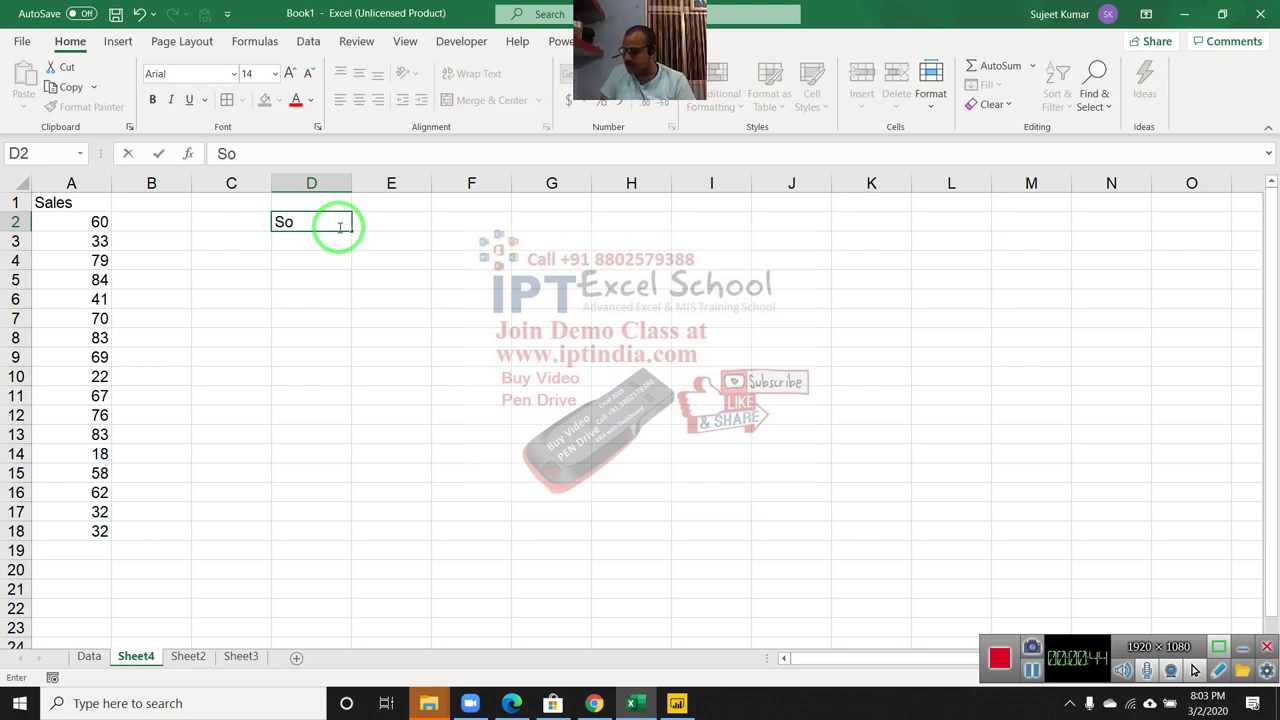
pyautogui.write('rt')
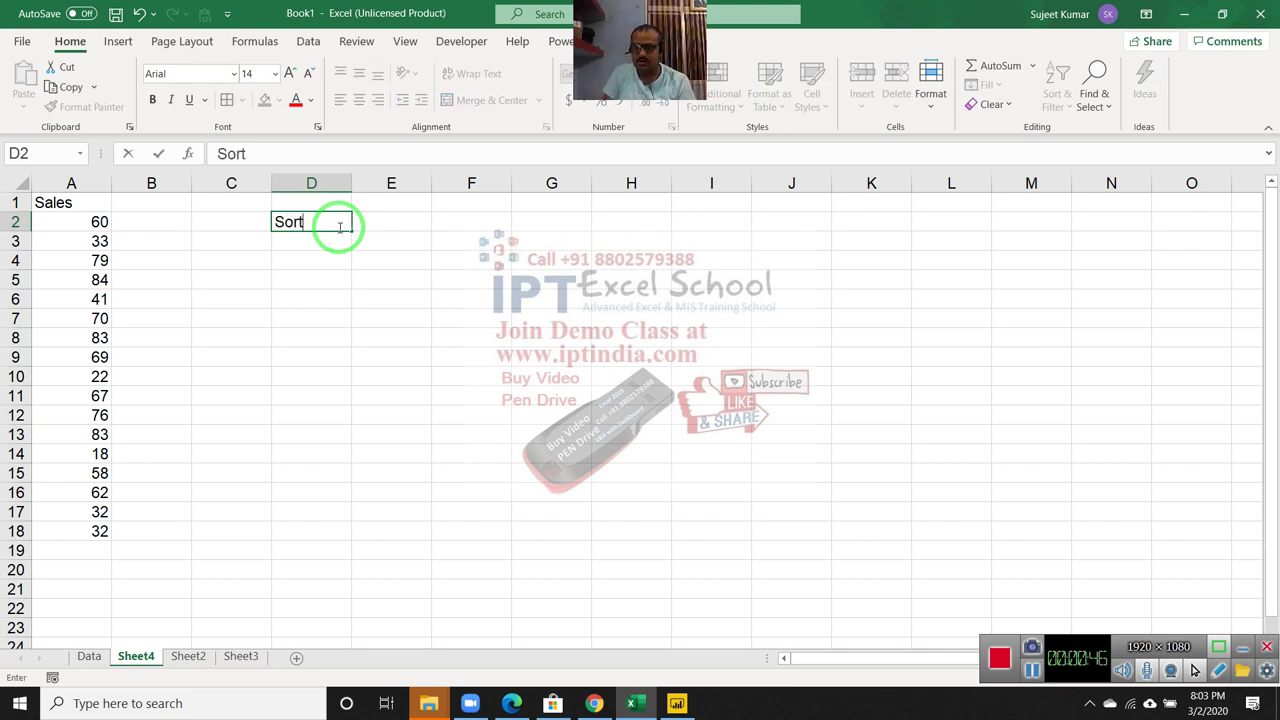
pyautogui.click(997, 675)
pyautogui.click(289, 237)
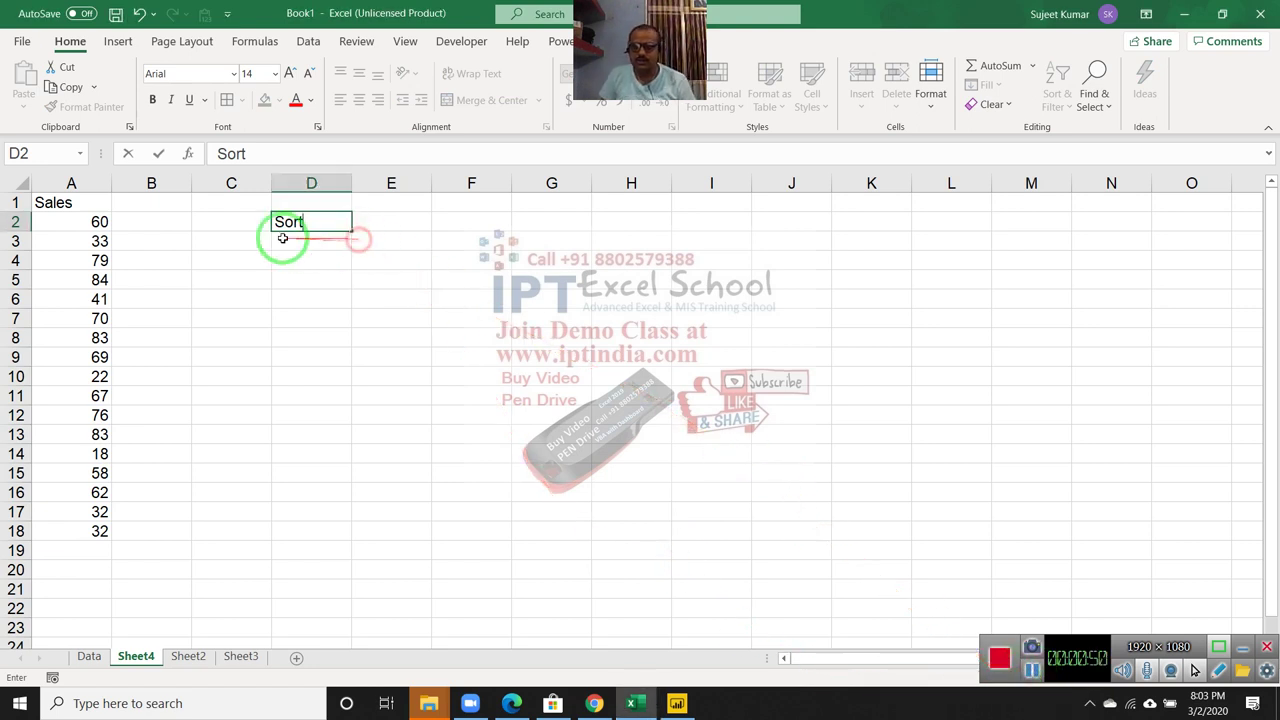
pyautogui.click(289, 237)
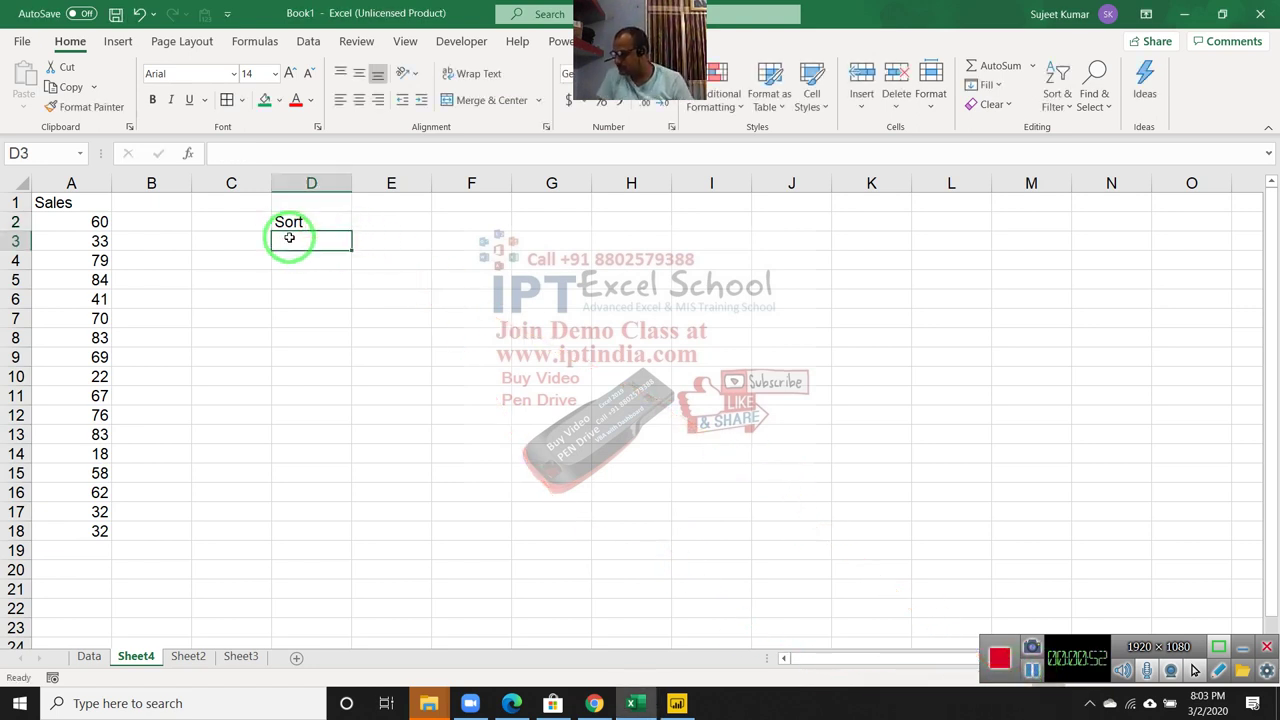
pyautogui.press('Return')
pyautogui.click(289, 237)
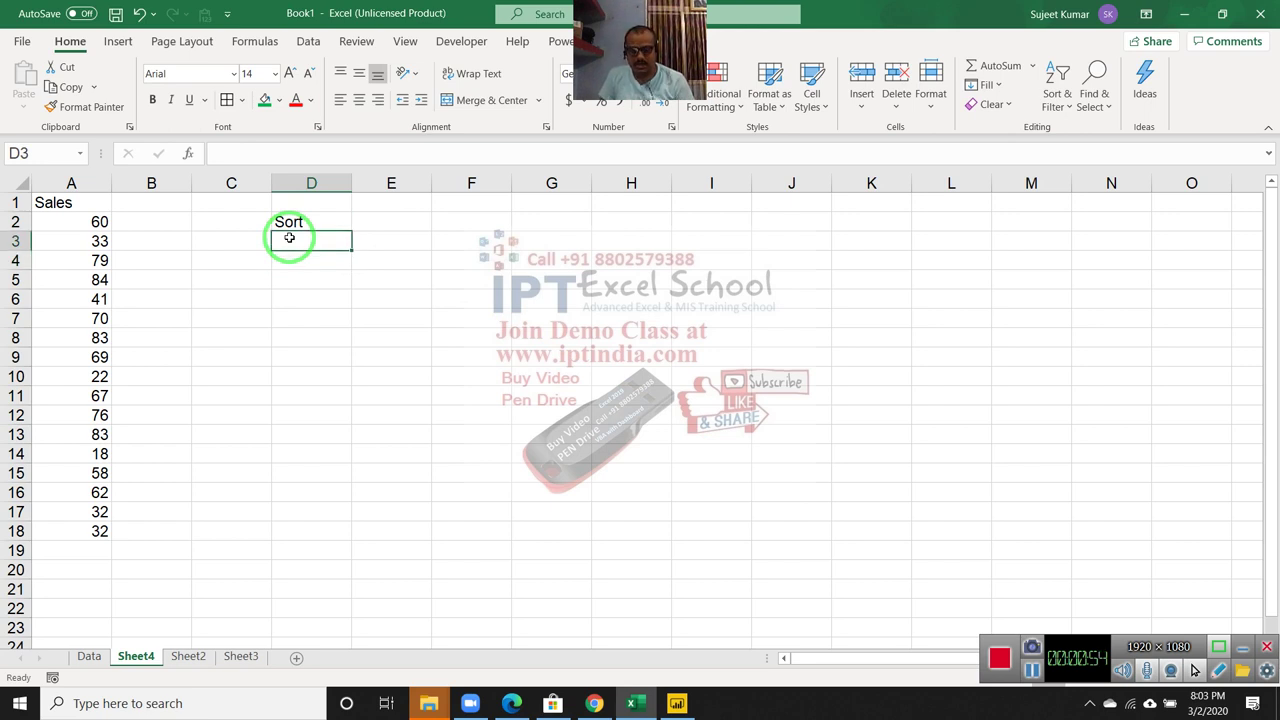
# Step: Enter =SORT(A2:A18,1,1) in D3 so the Sales values spill ascending from 18 to 84
pyautogui.write('=so')
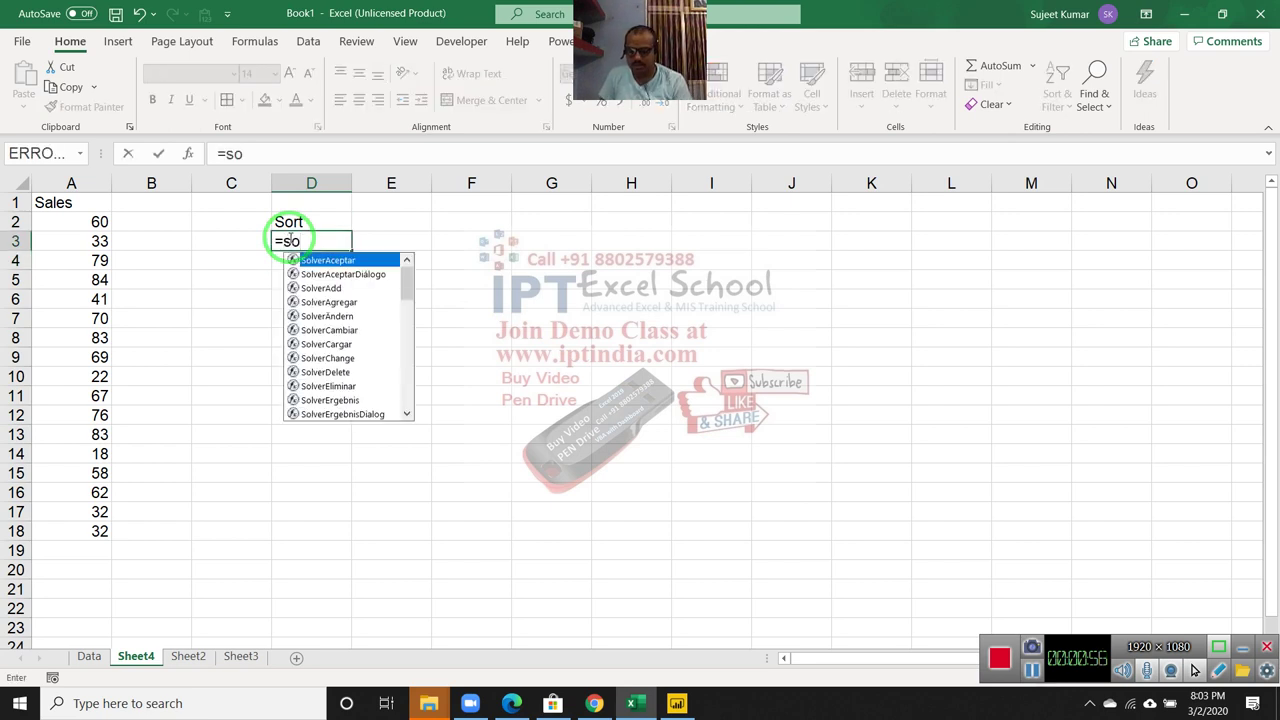
pyautogui.write('r')
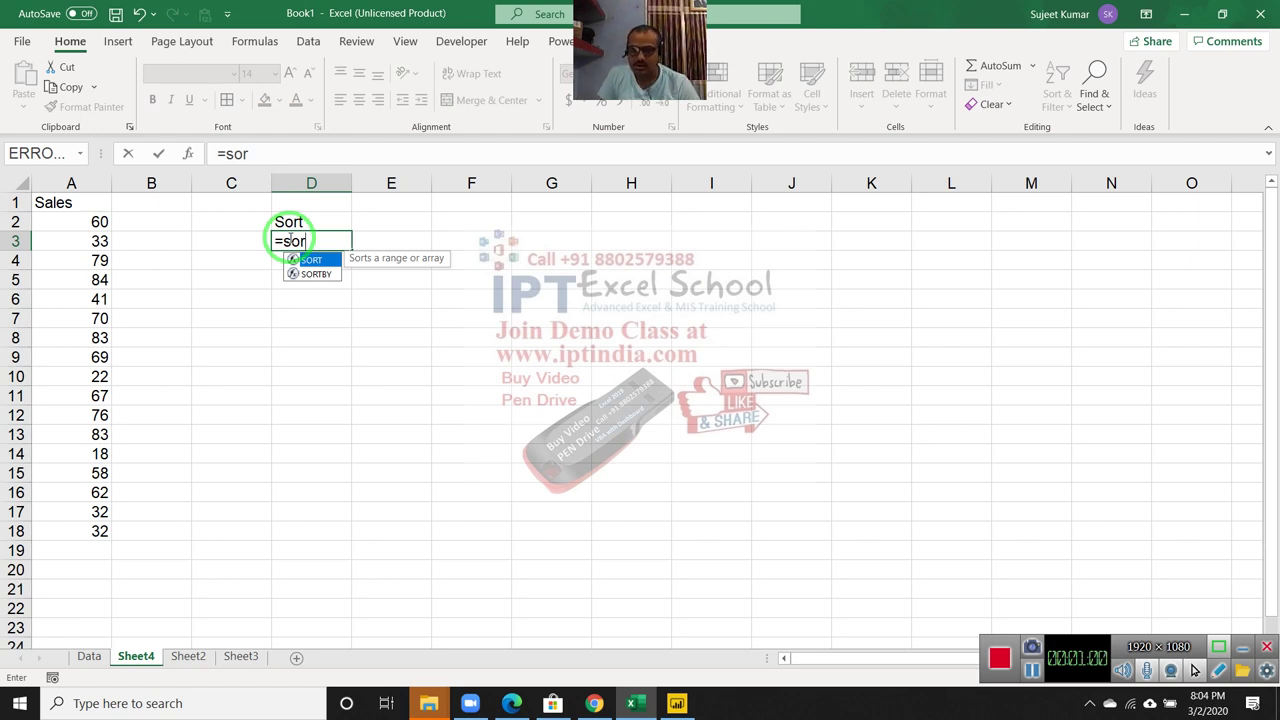
pyautogui.press('Tab')
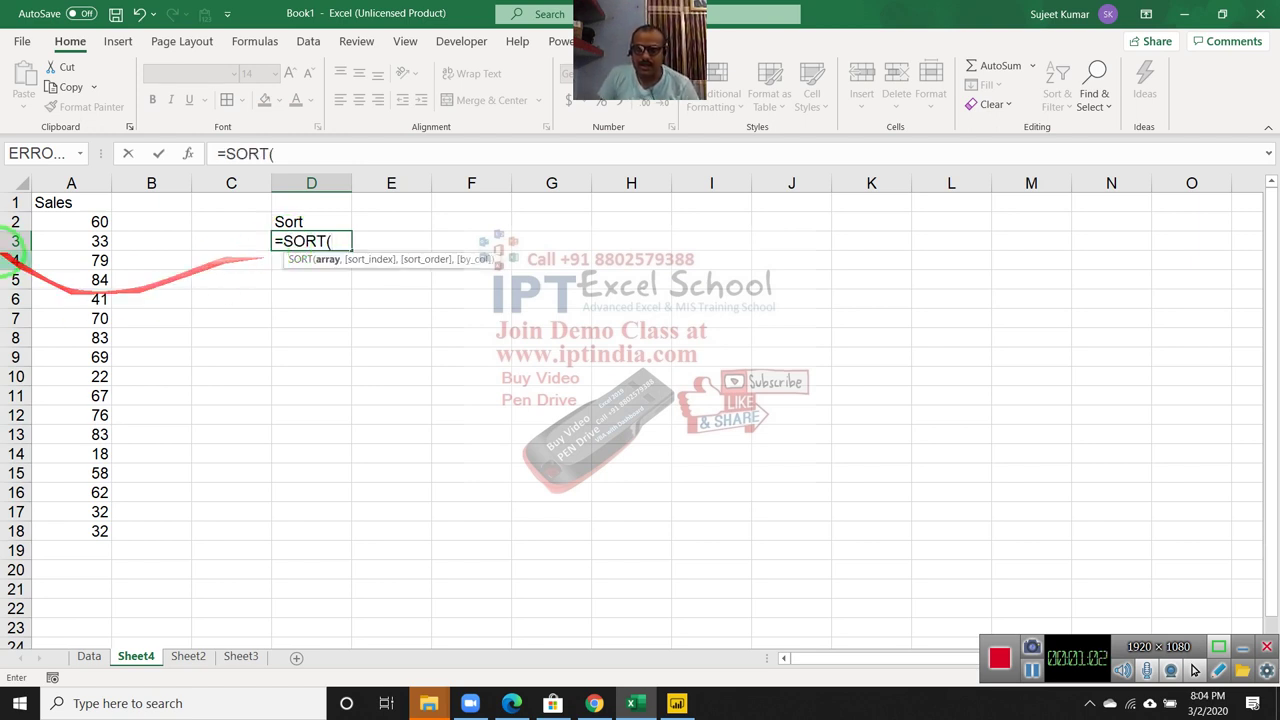
pyautogui.moveTo(60, 221); pyautogui.dragTo(71, 527)
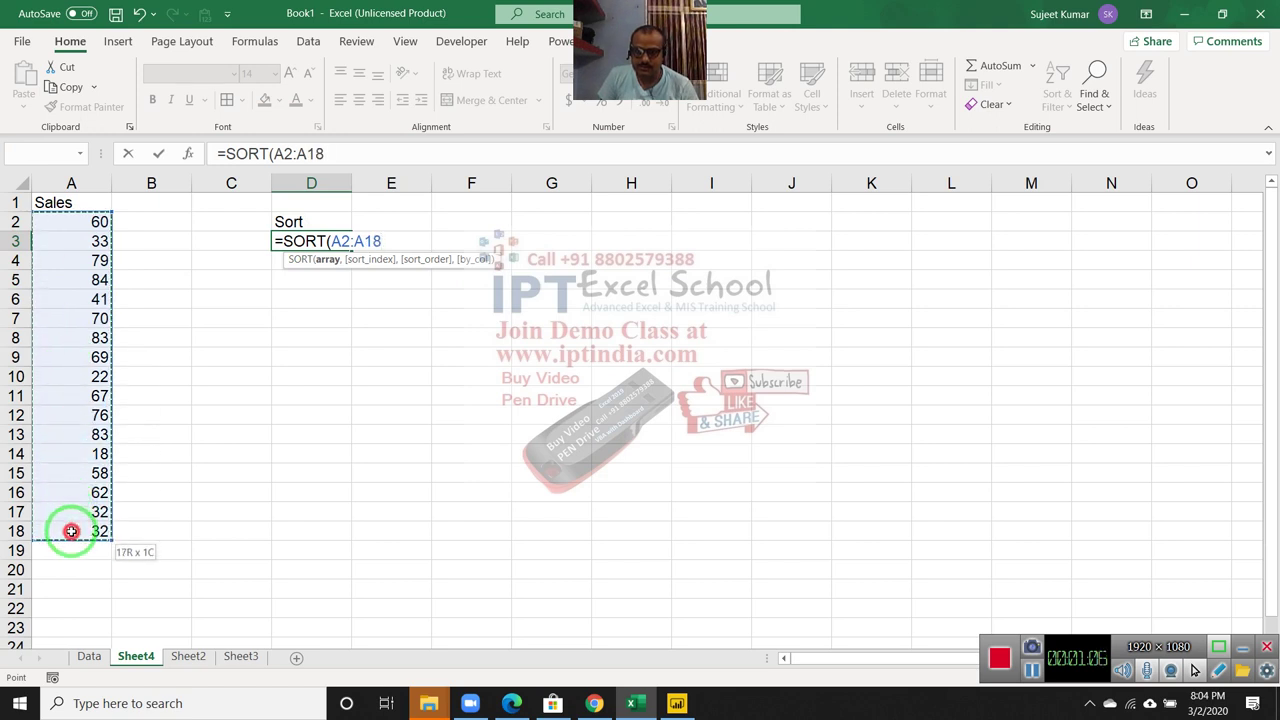
pyautogui.moveTo(71, 527); pyautogui.dragTo(71, 528)
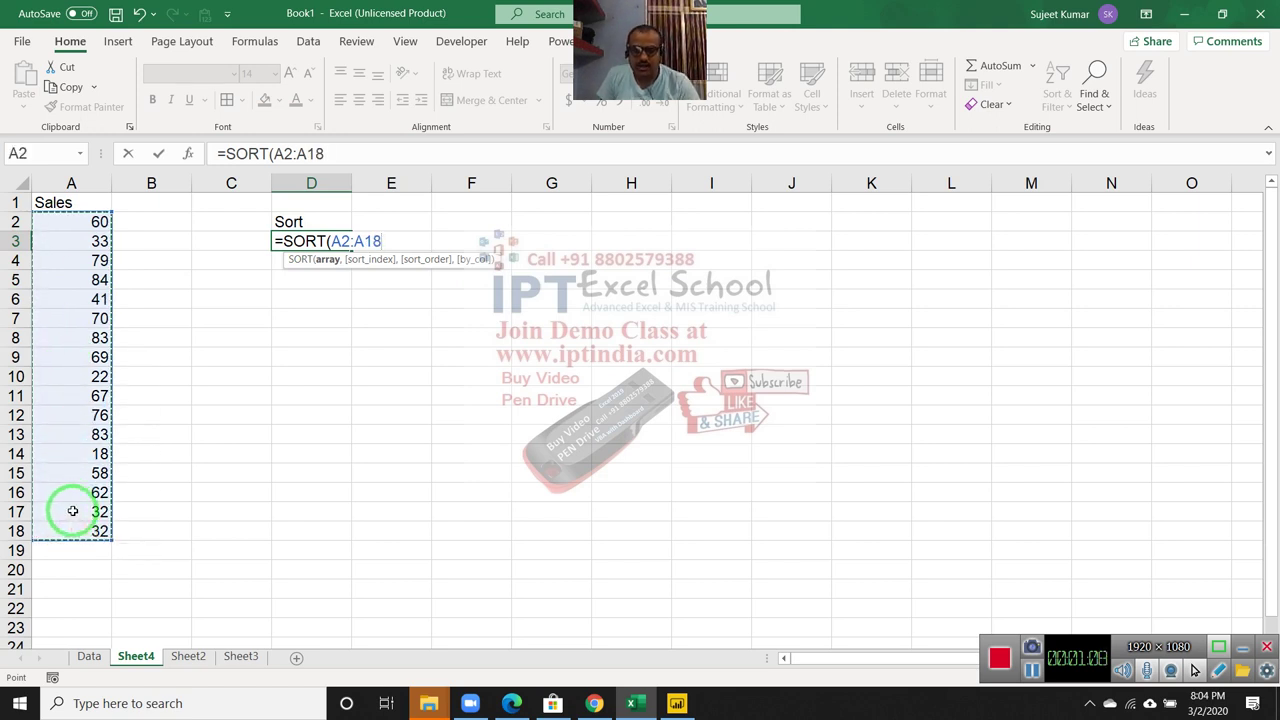
pyautogui.write(',')
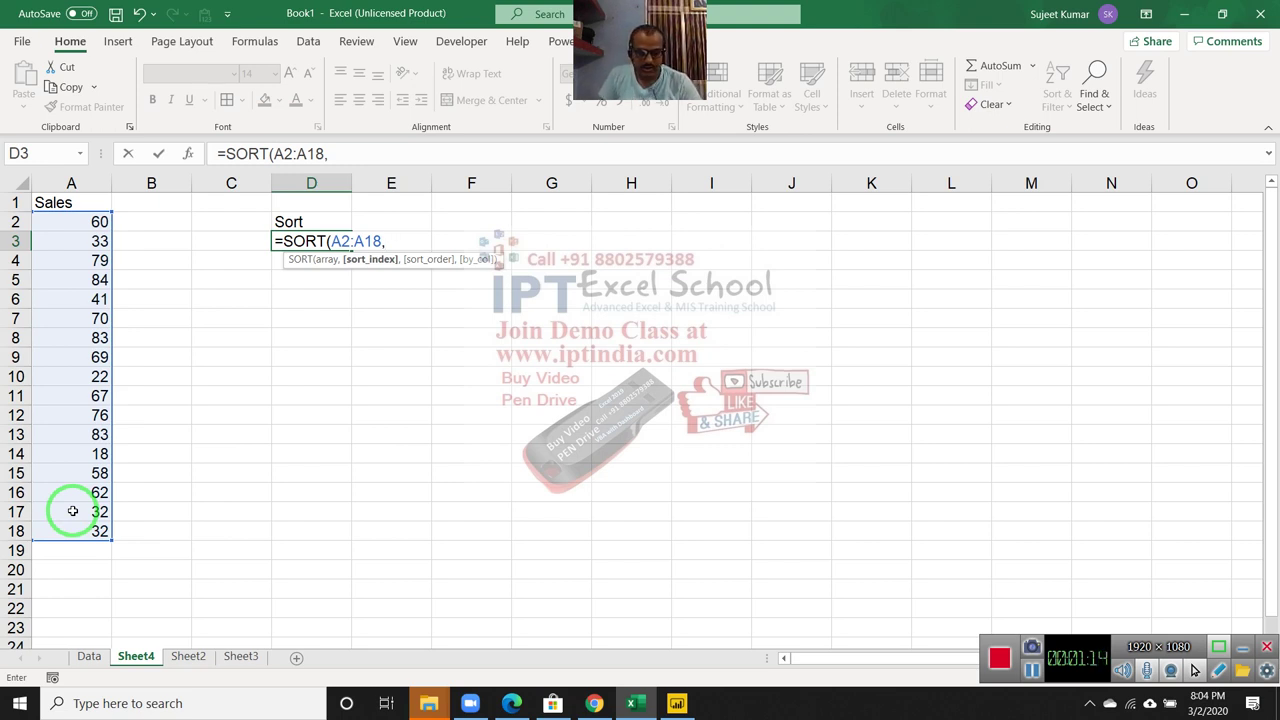
pyautogui.write(',1')
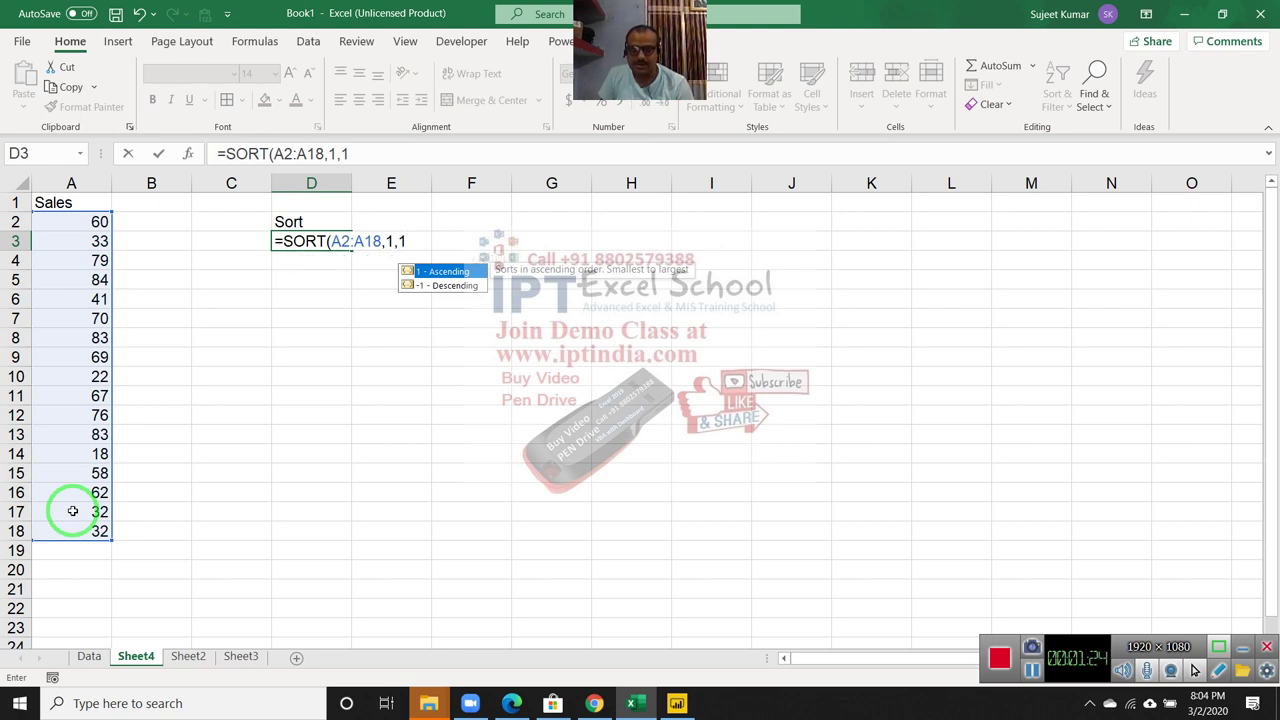
pyautogui.press('Return')
pyautogui.press('Up')
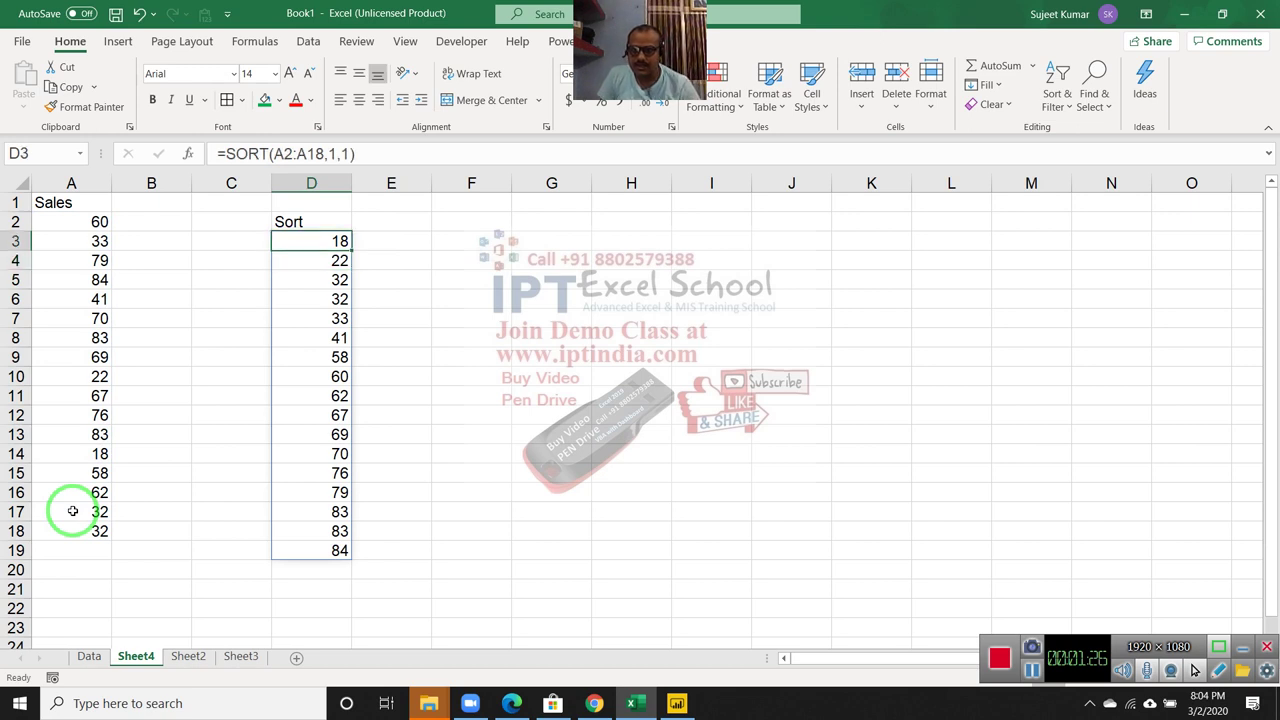
pyautogui.press('Down')
pyautogui.press('Down')
pyautogui.press('Down')
pyautogui.press('Down')
pyautogui.press('Down')
pyautogui.press('Down')
pyautogui.press('Down')
pyautogui.press('Down')
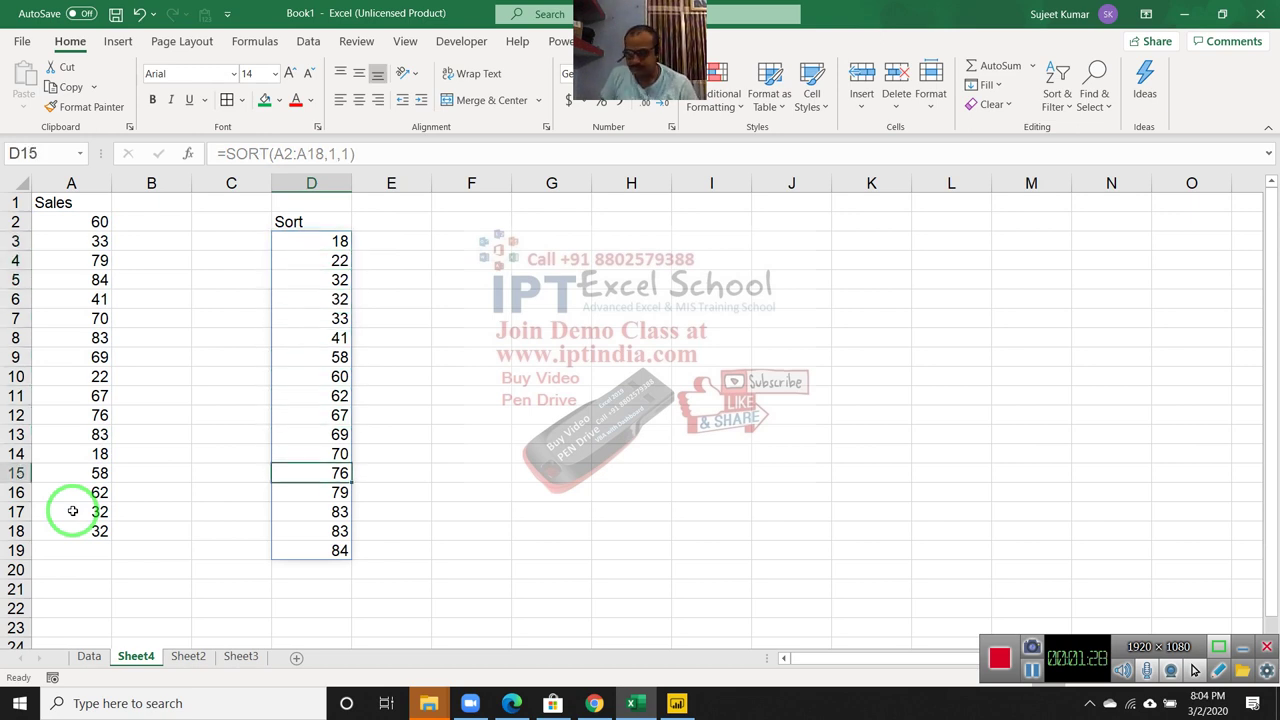
# Step: Type 'Name' in F1 and 'Puja' in F2, then fill the custom name list down to F16
pyautogui.click(1045, 694)
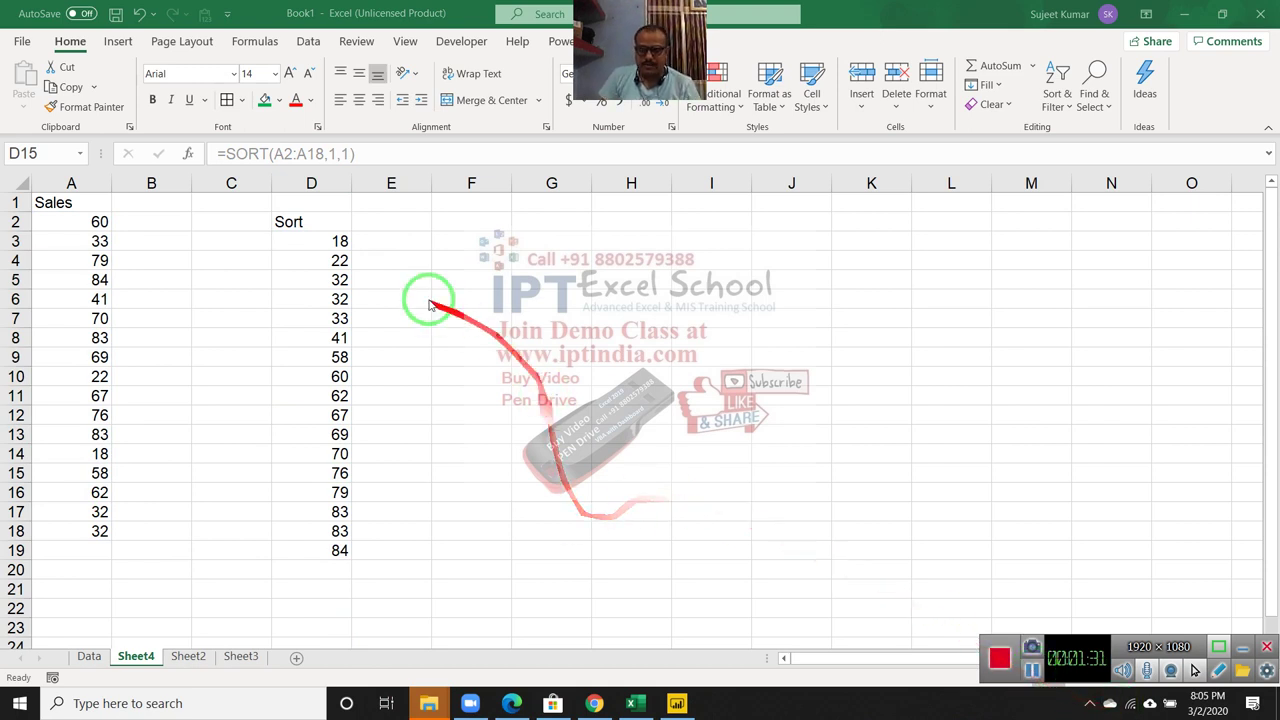
pyautogui.click(500, 203)
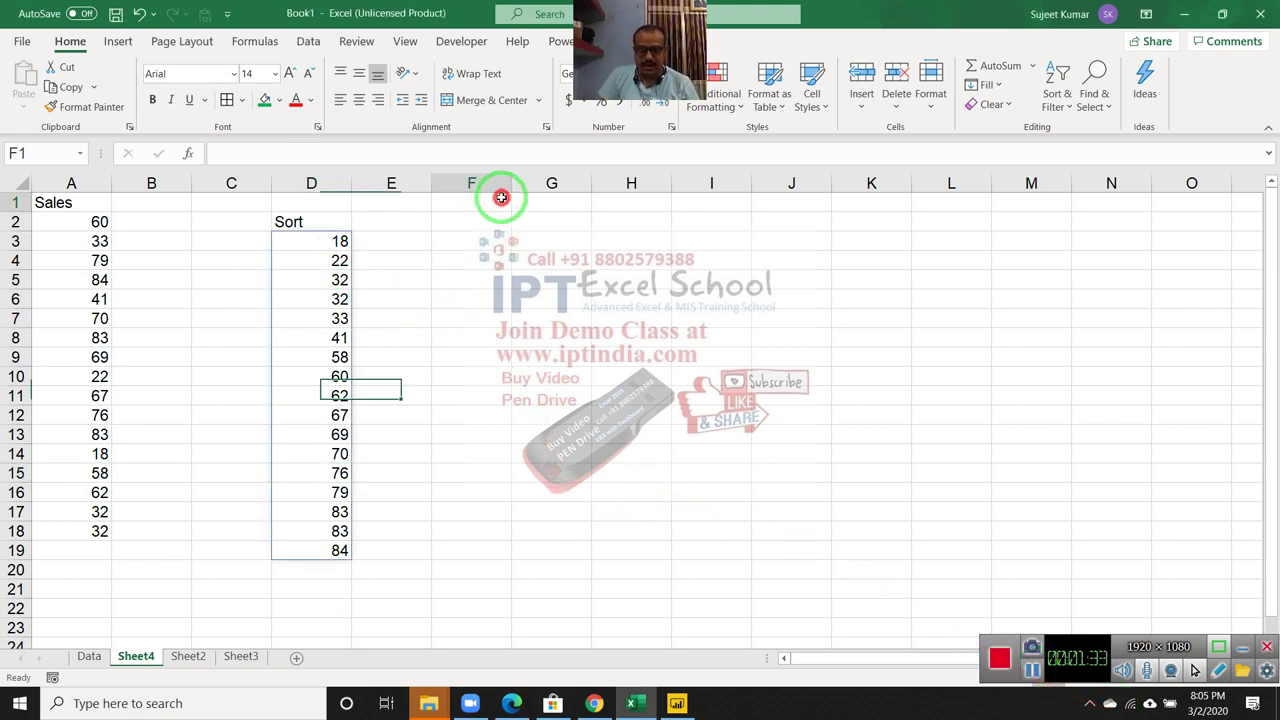
pyautogui.write('Na')
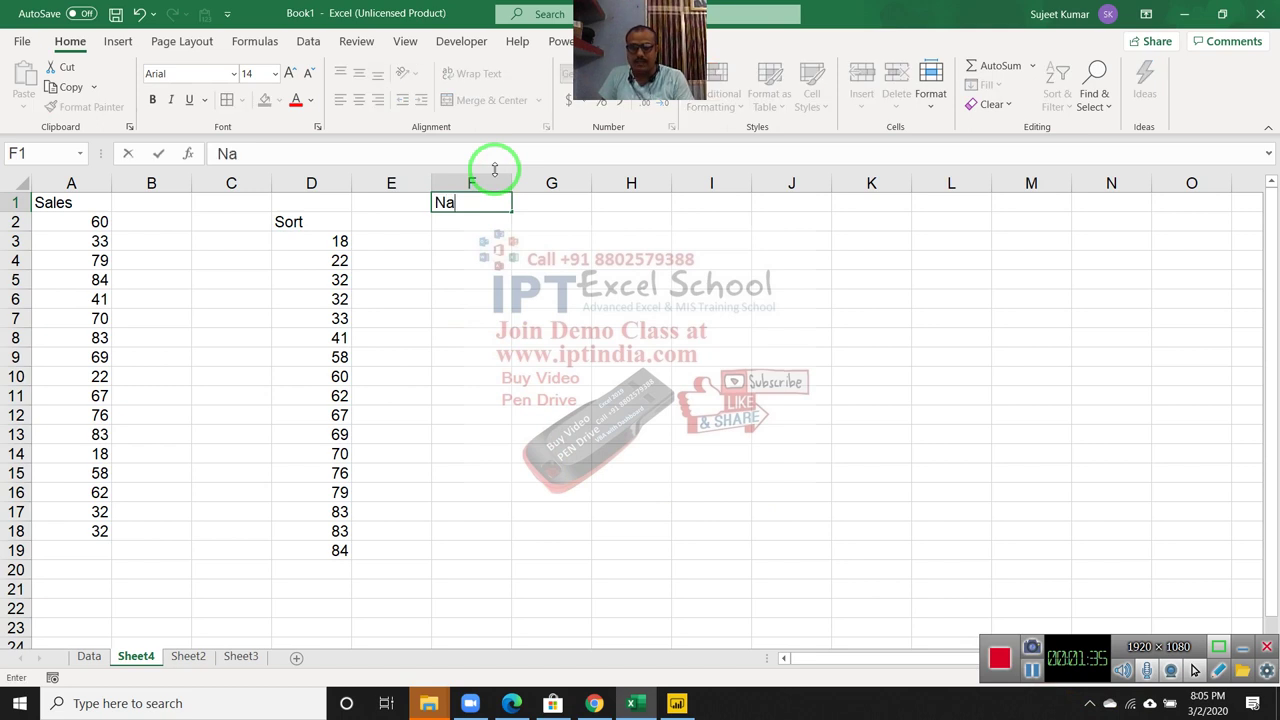
pyautogui.write('me')
pyautogui.press('Return')
pyautogui.write('Puja')
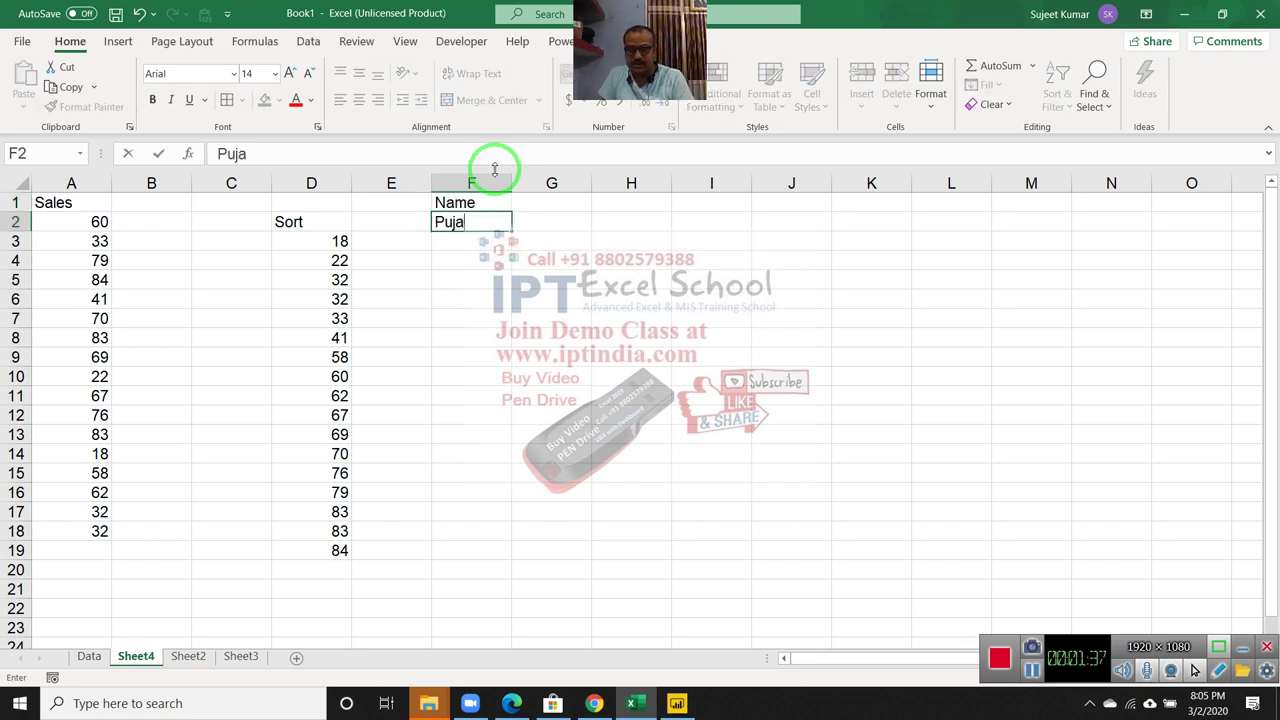
pyautogui.press('Return')
pyautogui.click(480, 222)
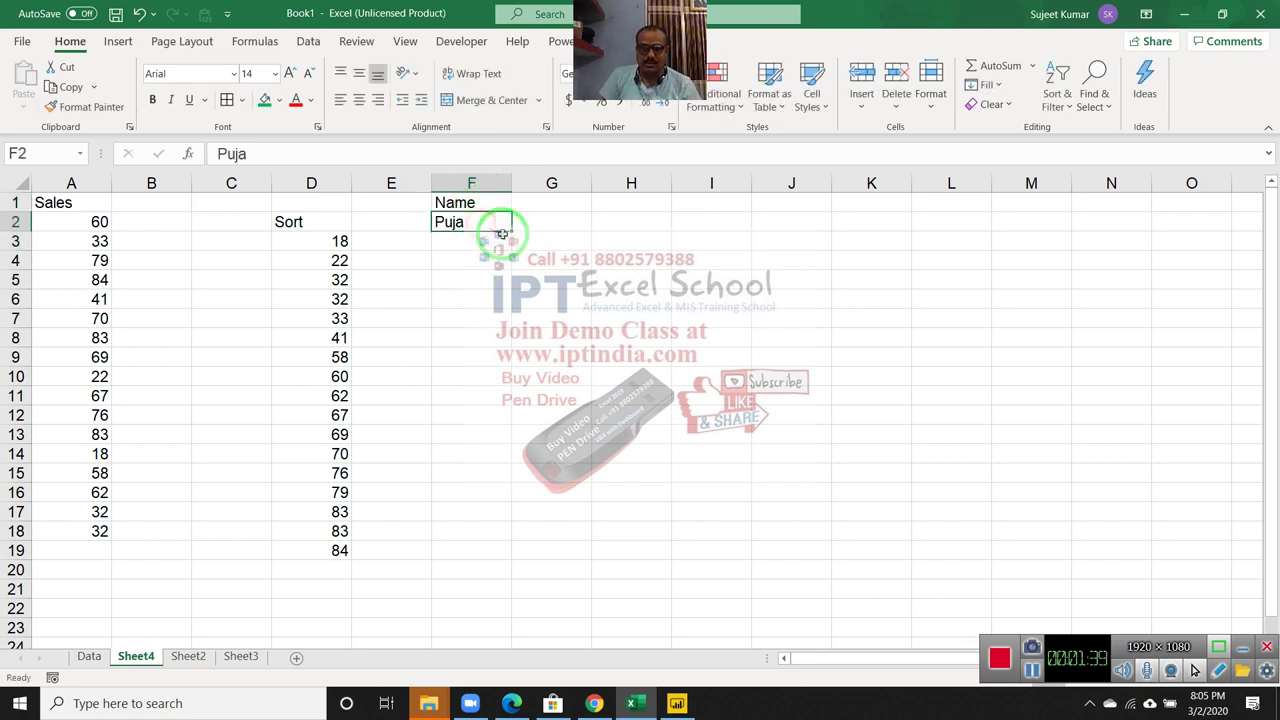
pyautogui.moveTo(510, 231); pyautogui.dragTo(478, 490)
pyautogui.click(632, 247)
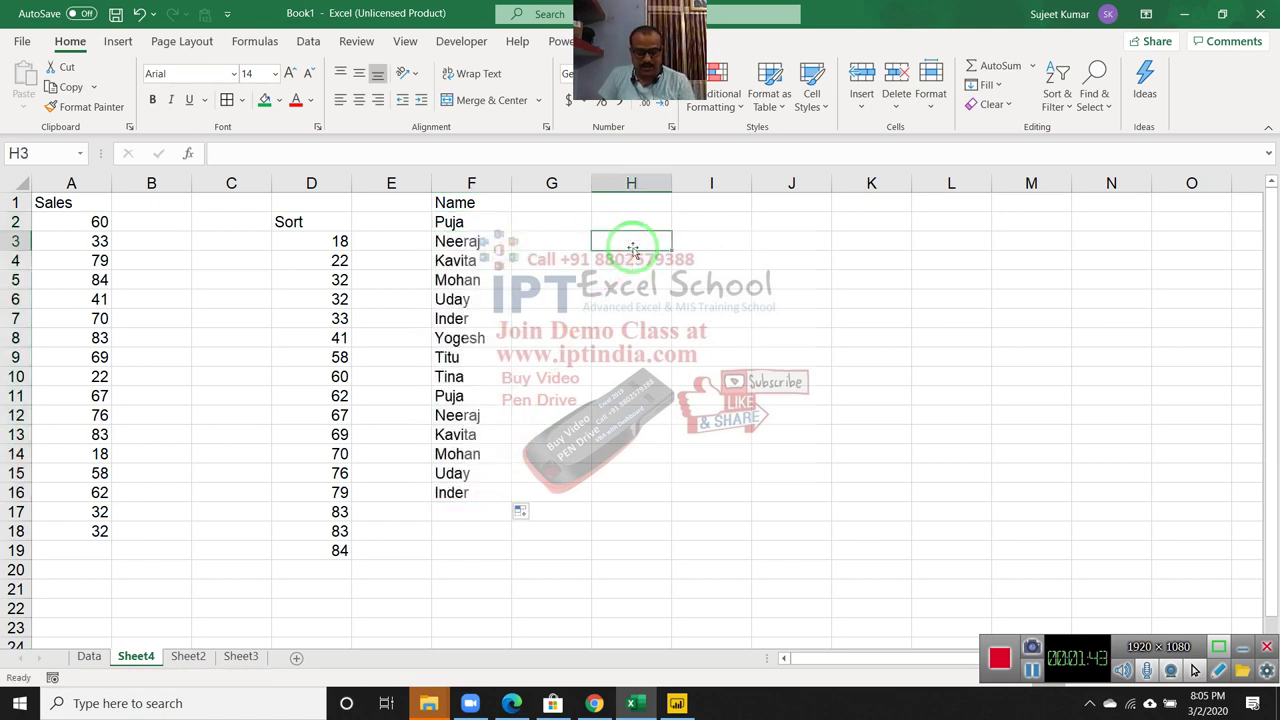
# Step: Enter =SORT(F2:F16,1,1) in H3 so the names spill alphabetically from Inder to Yogesh
pyautogui.write('=sor')
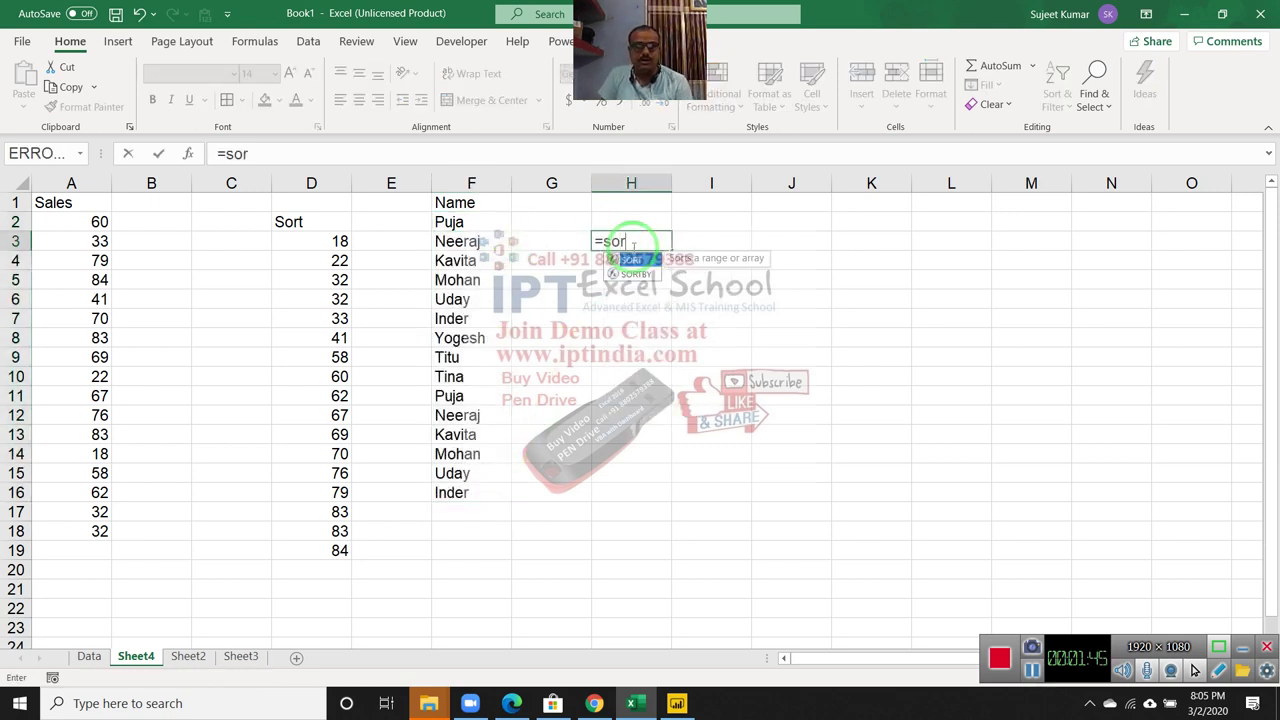
pyautogui.press('Tab')
pyautogui.press('Left')
pyautogui.press('Left')
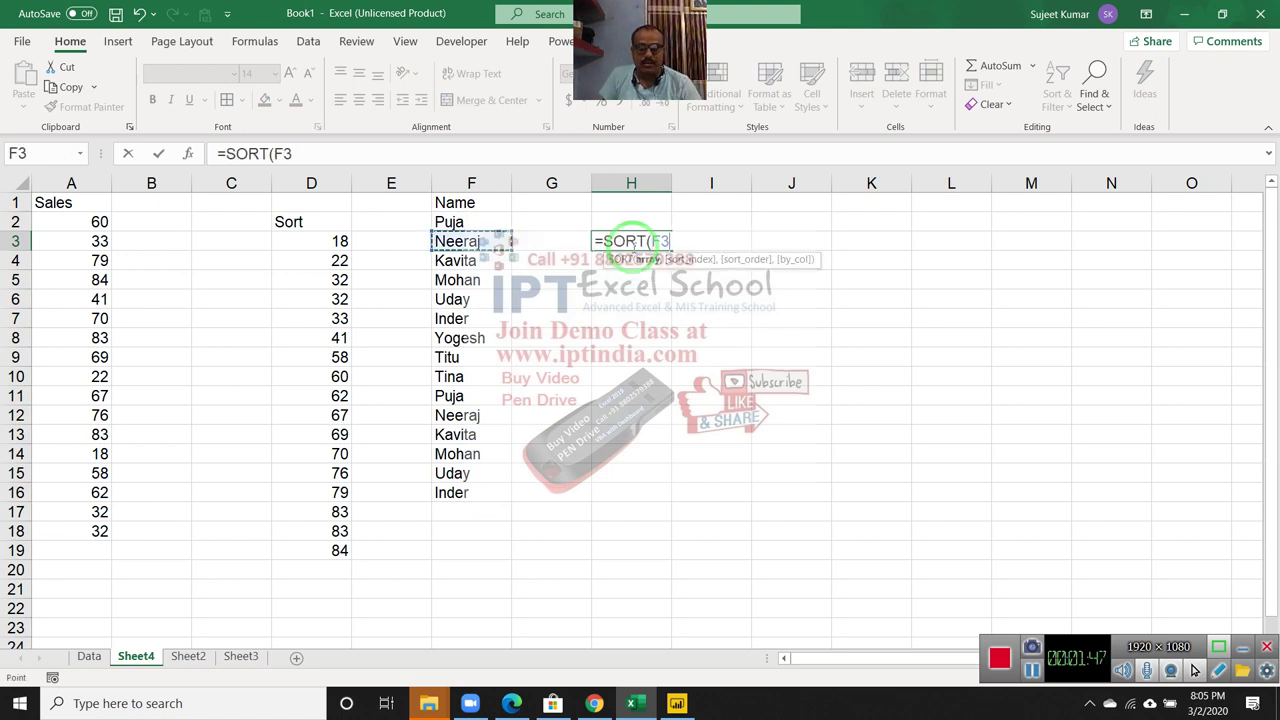
pyautogui.press('Left')
pyautogui.press('Up')
pyautogui.press('Right')
pyautogui.hotkey('ctrl', 'shift', 'Down')
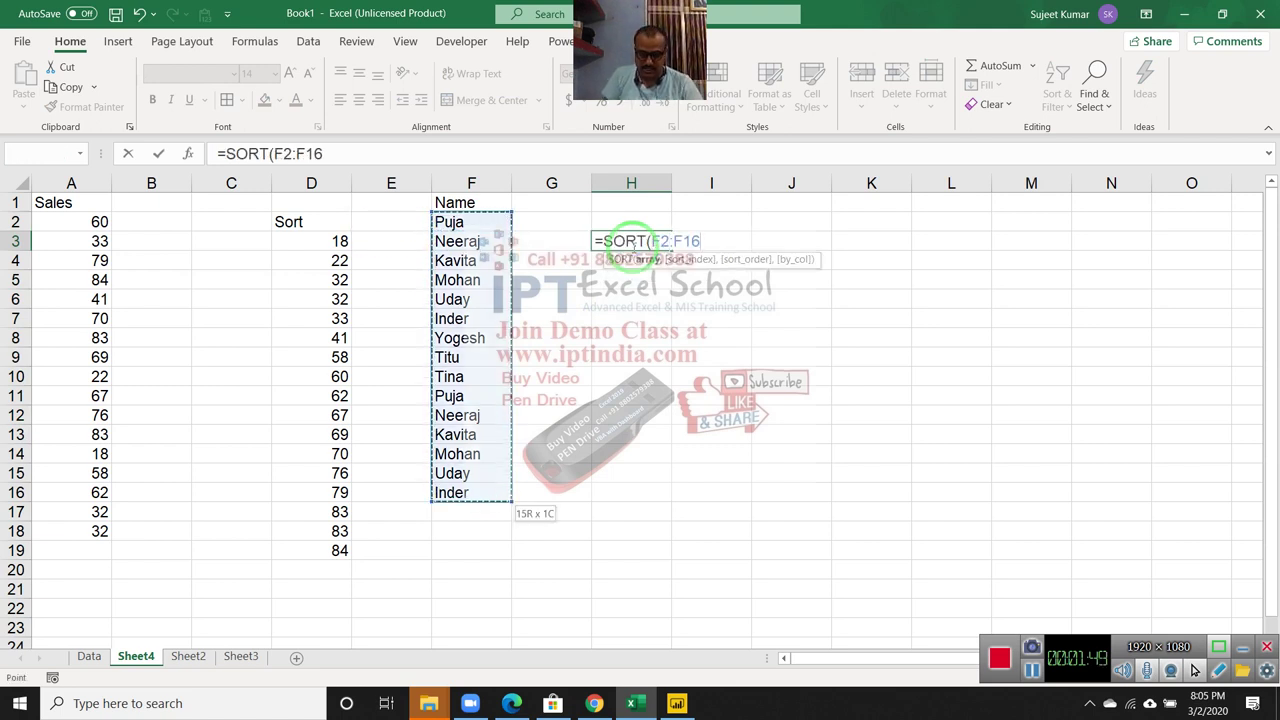
pyautogui.write(',')
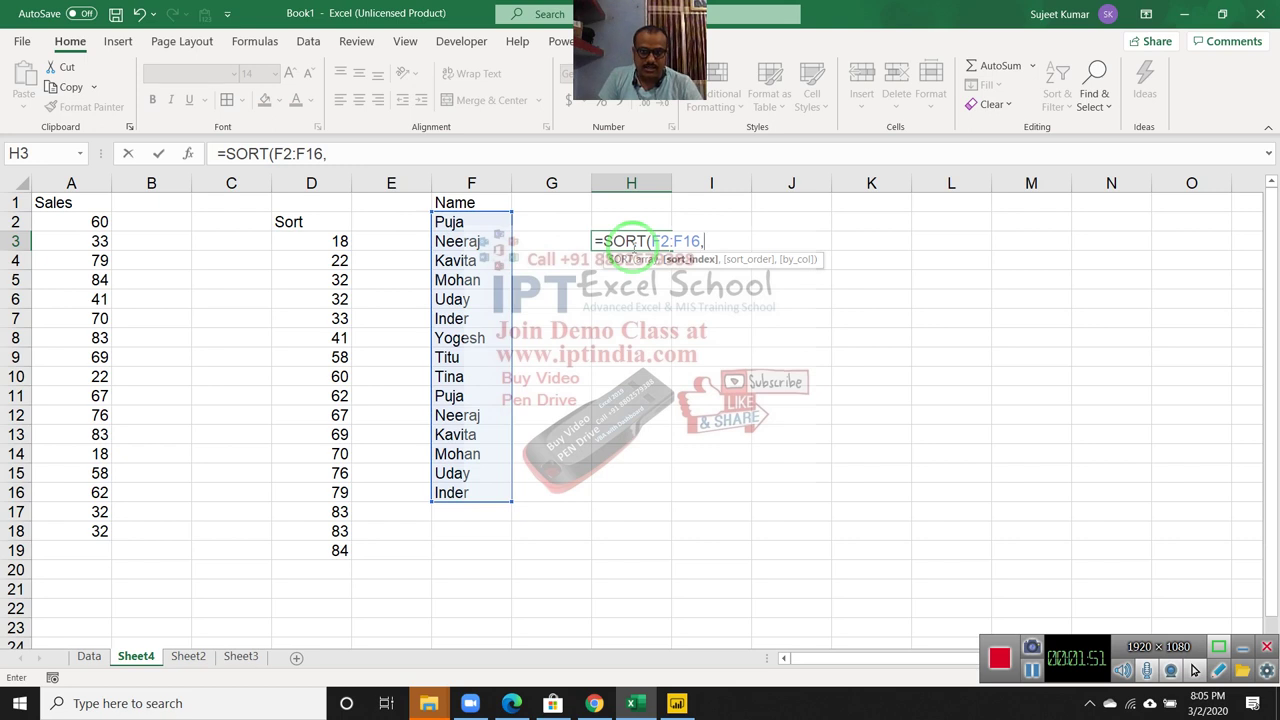
pyautogui.write('1,1')
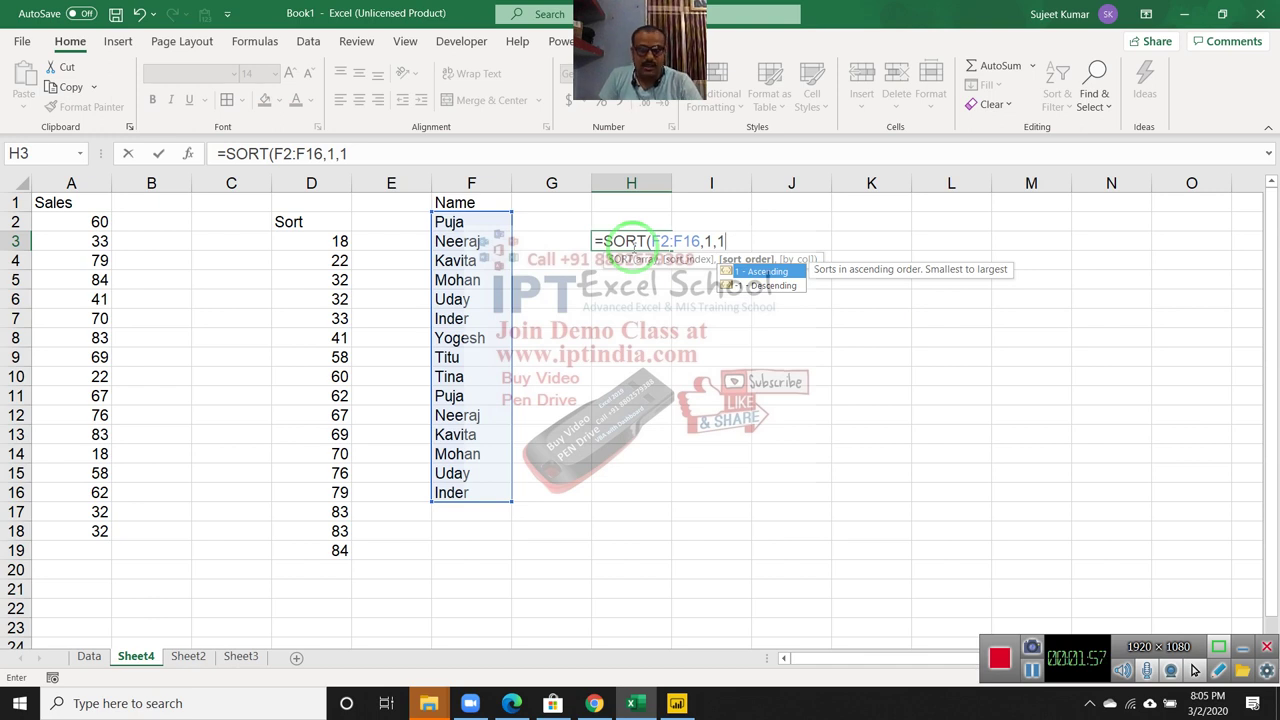
pyautogui.press('Return')
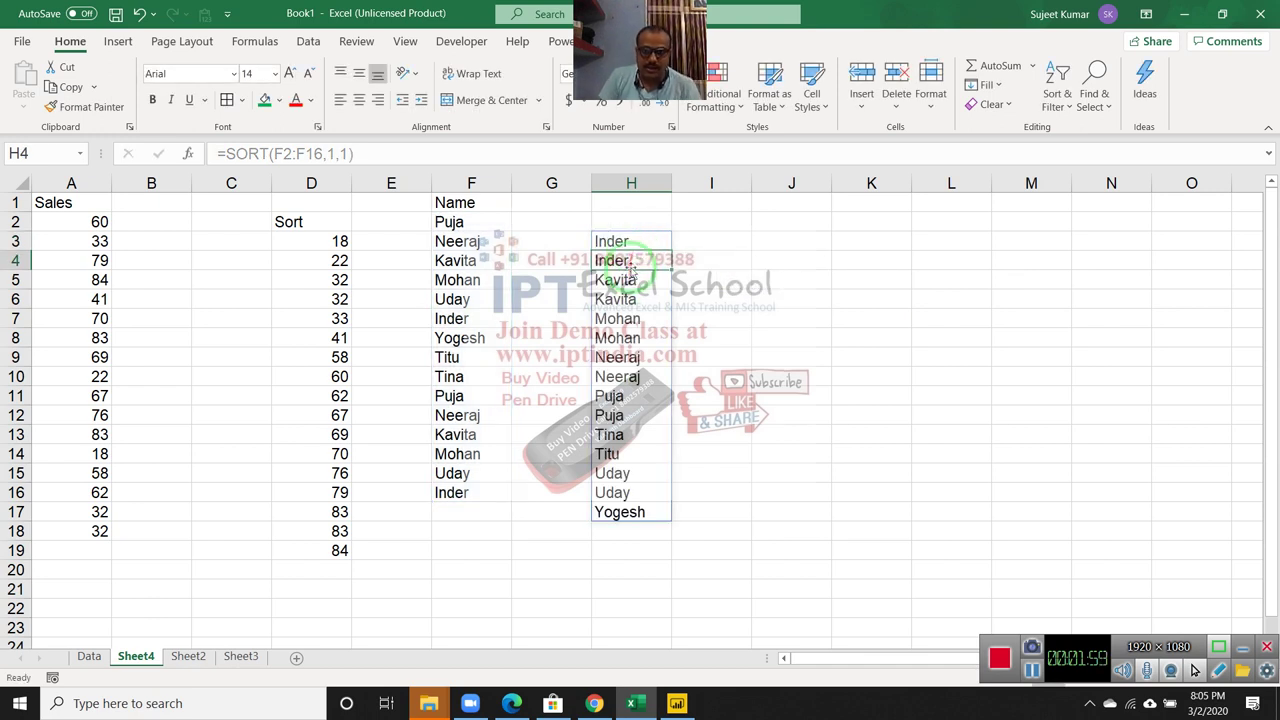
# Step: Copy the Name list F1:F16, heading included, into column K starting at K1
pyautogui.moveTo(632, 244); pyautogui.dragTo(632, 491)
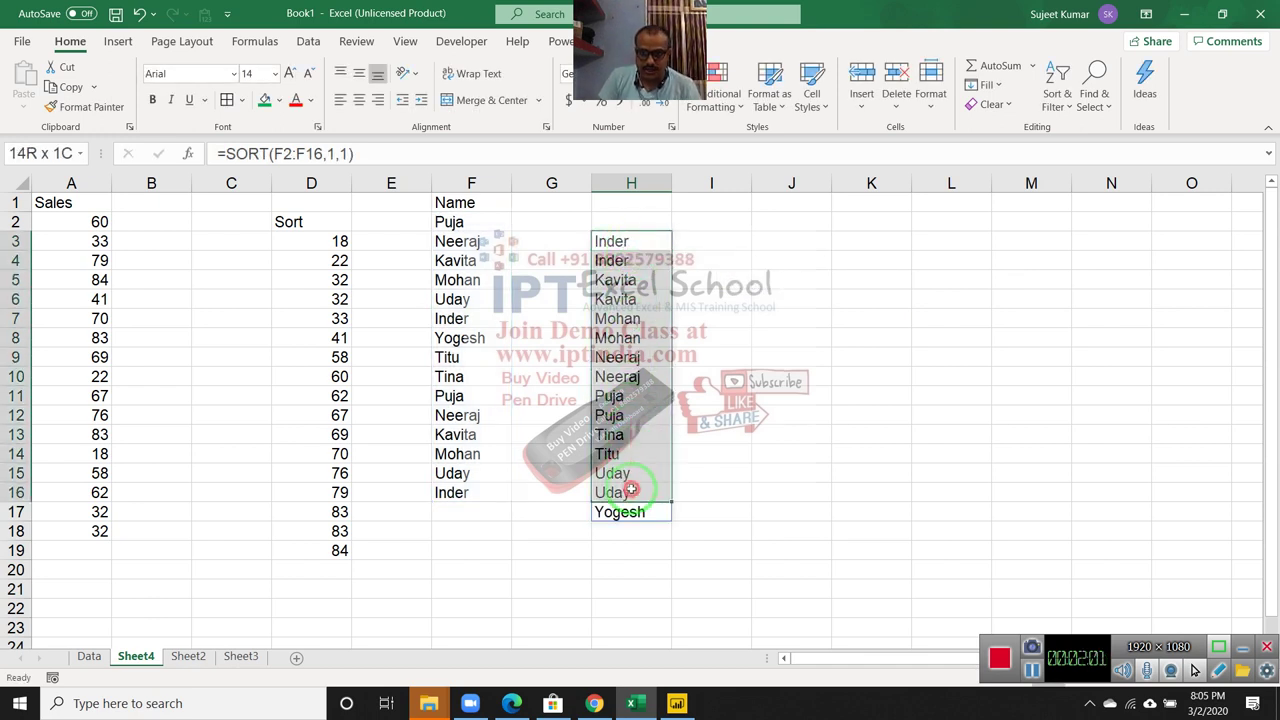
pyautogui.moveTo(467, 203); pyautogui.dragTo(452, 473)
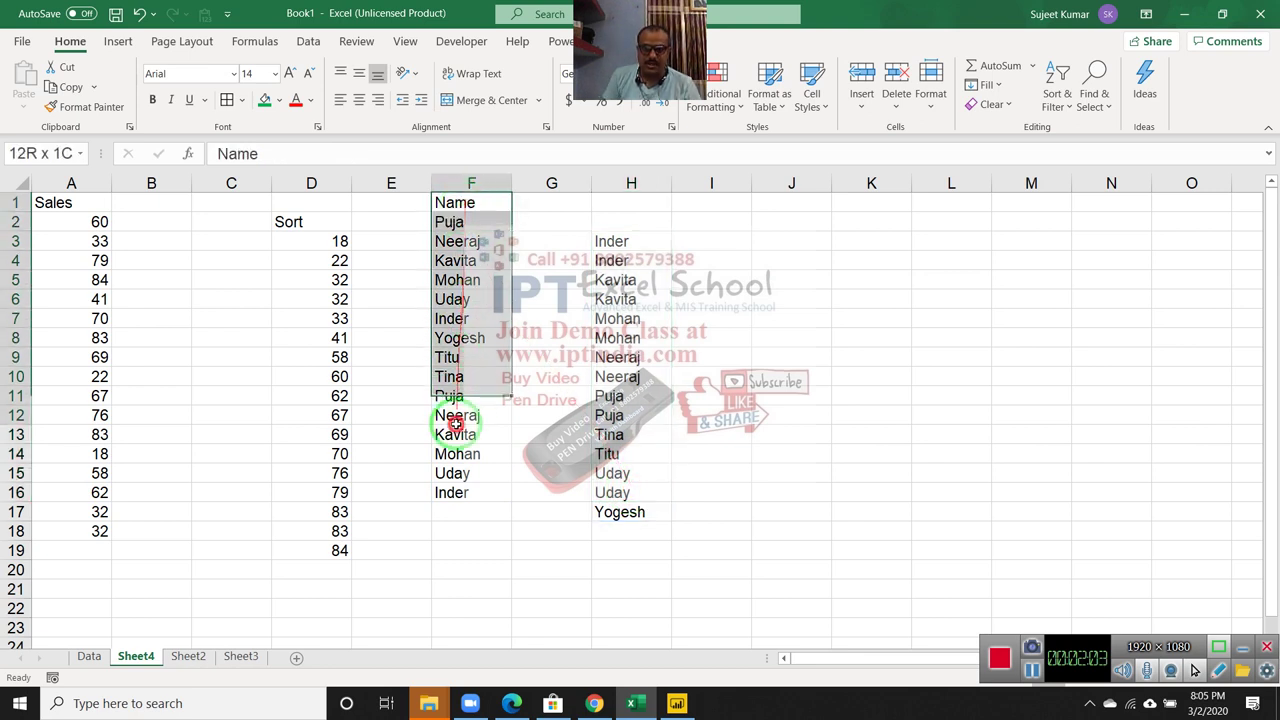
pyautogui.hotkey('ctrl', 'c')
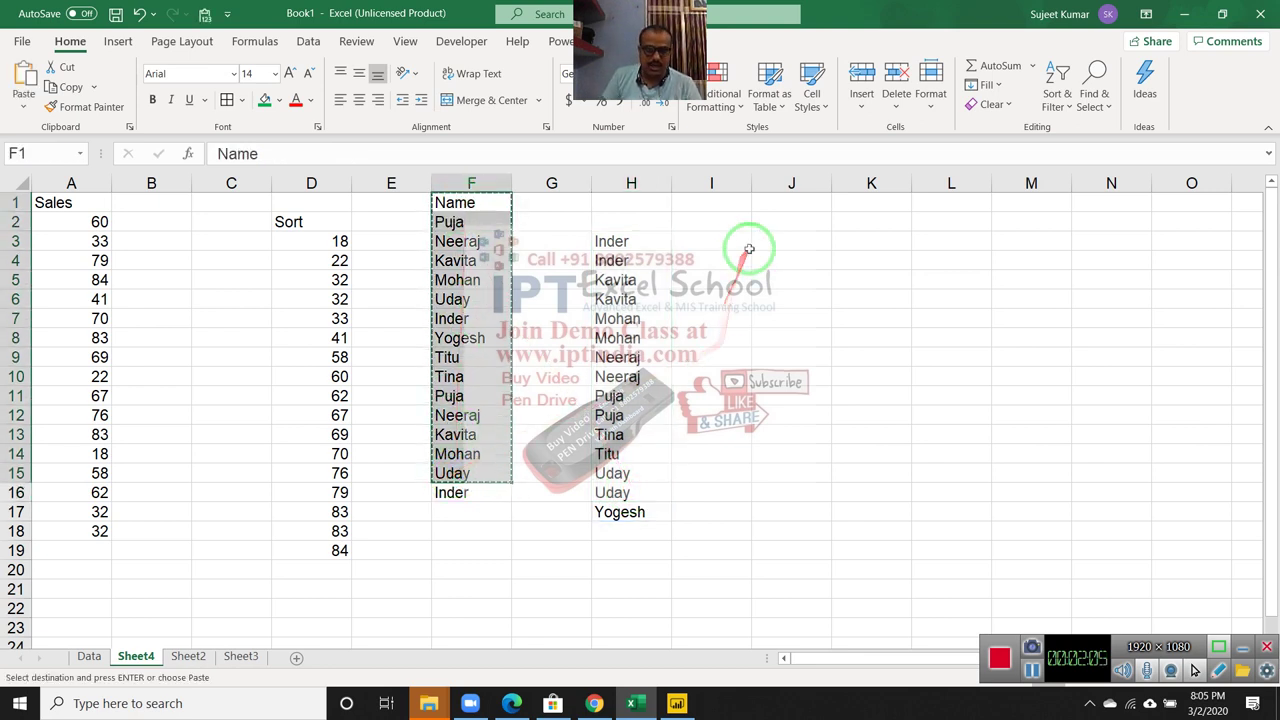
pyautogui.press('Escape')
pyautogui.hotkey('shift', 'Down')
pyautogui.hotkey('shift', 'Down')
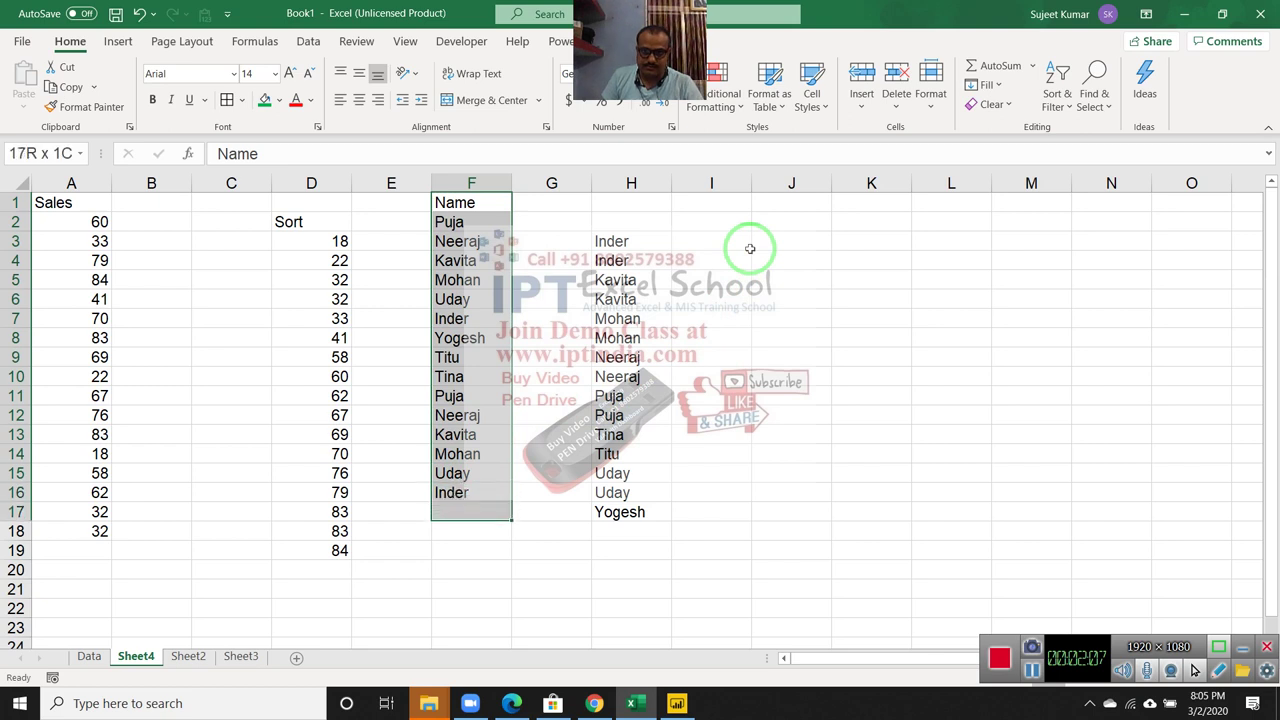
pyautogui.hotkey('shift', 'Up')
pyautogui.hotkey('ctrl', 'c')
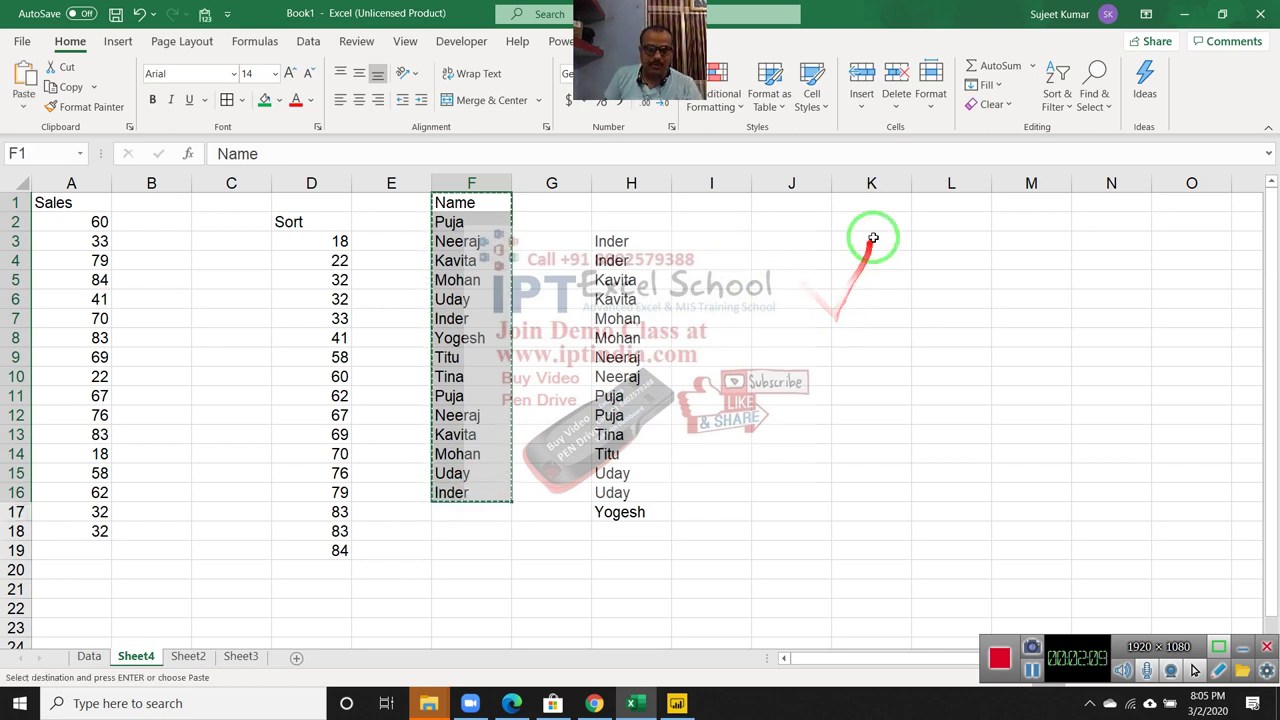
pyautogui.click(870, 205)
pyautogui.hotkey('ctrl', 'v')
# Step: Head L1 'Sales' and enter =RANDBETWEEN(10,90) in L2
pyautogui.press('Right')
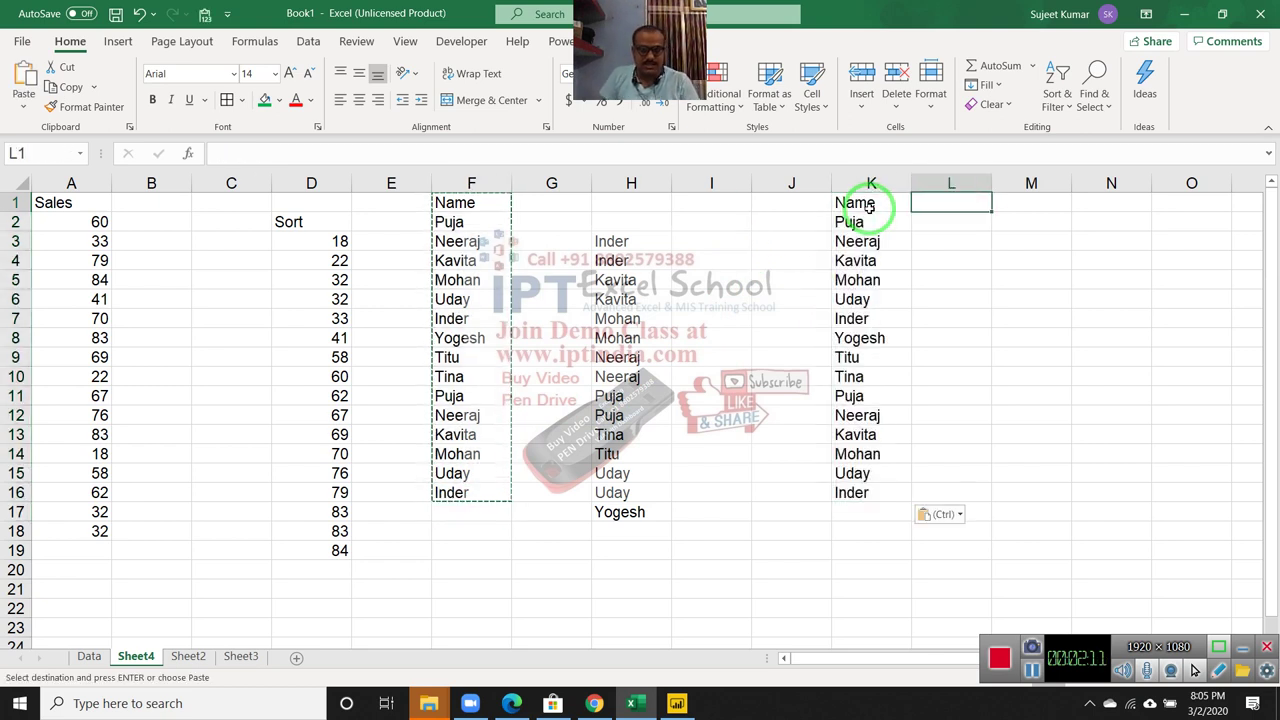
pyautogui.write('Sales')
pyautogui.press('Return')
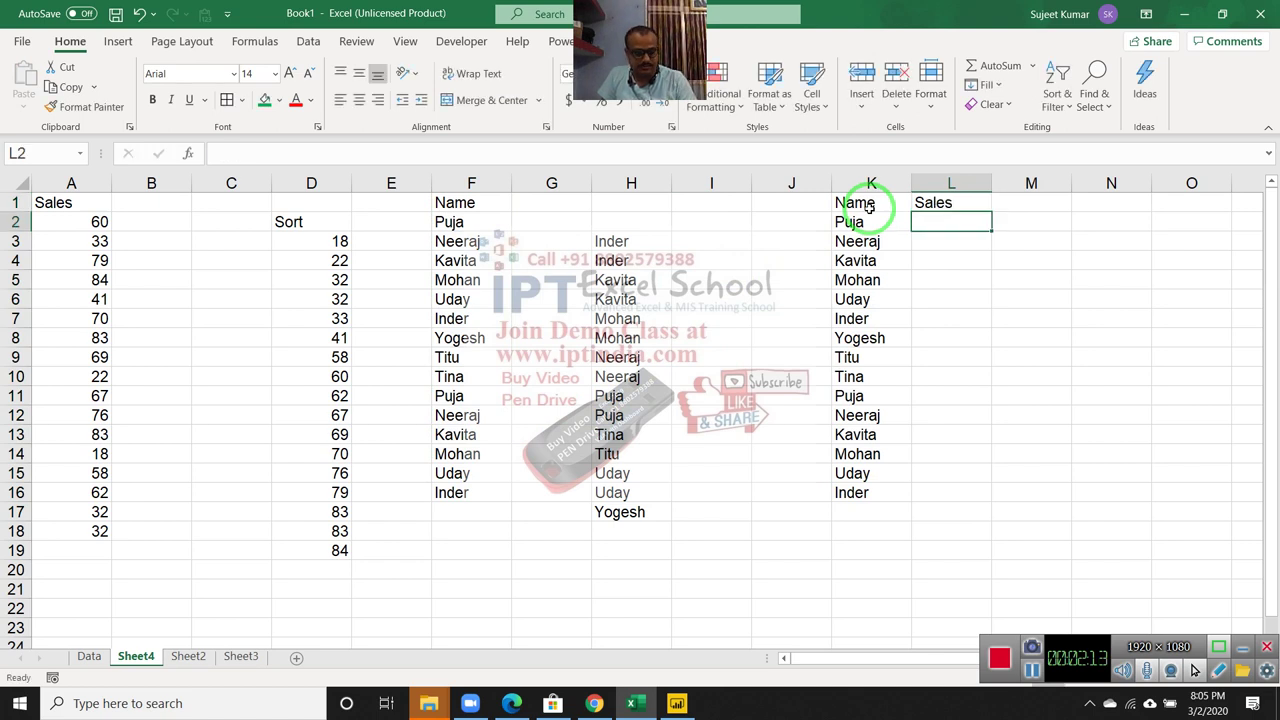
pyautogui.write('85')
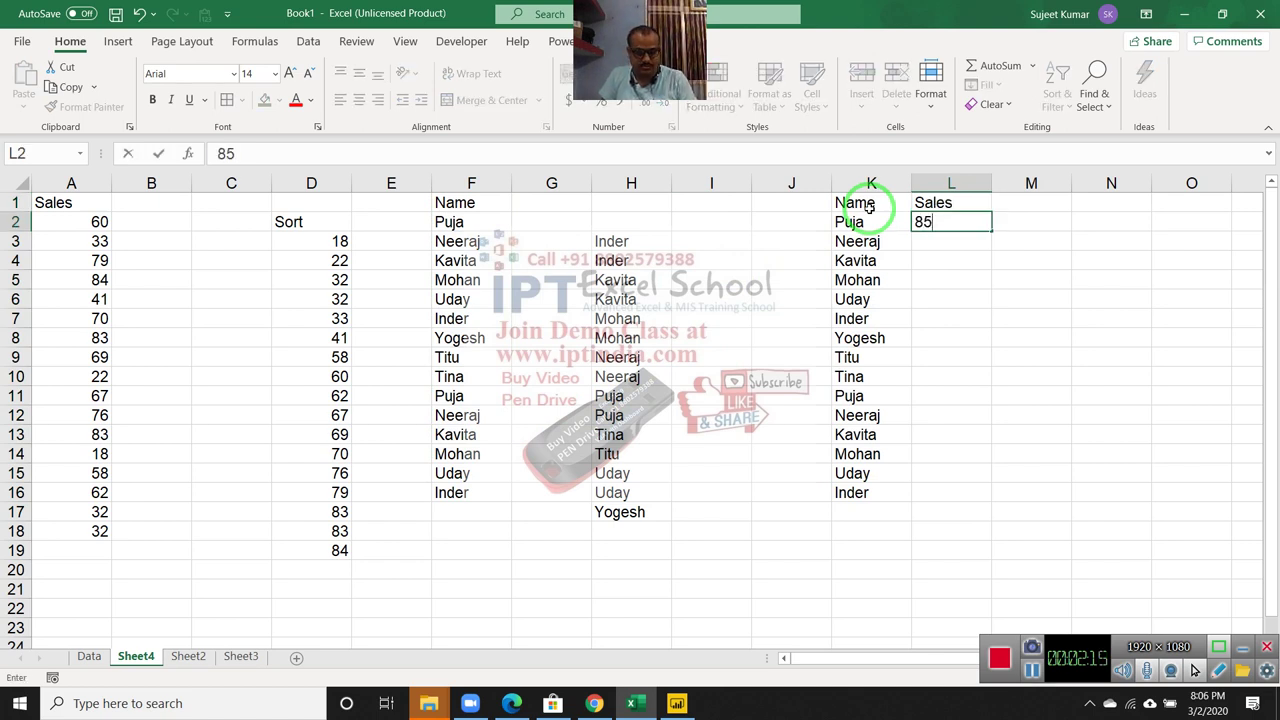
pyautogui.press('BackSpace')
pyautogui.press('BackSpace')
pyautogui.write('=ra')
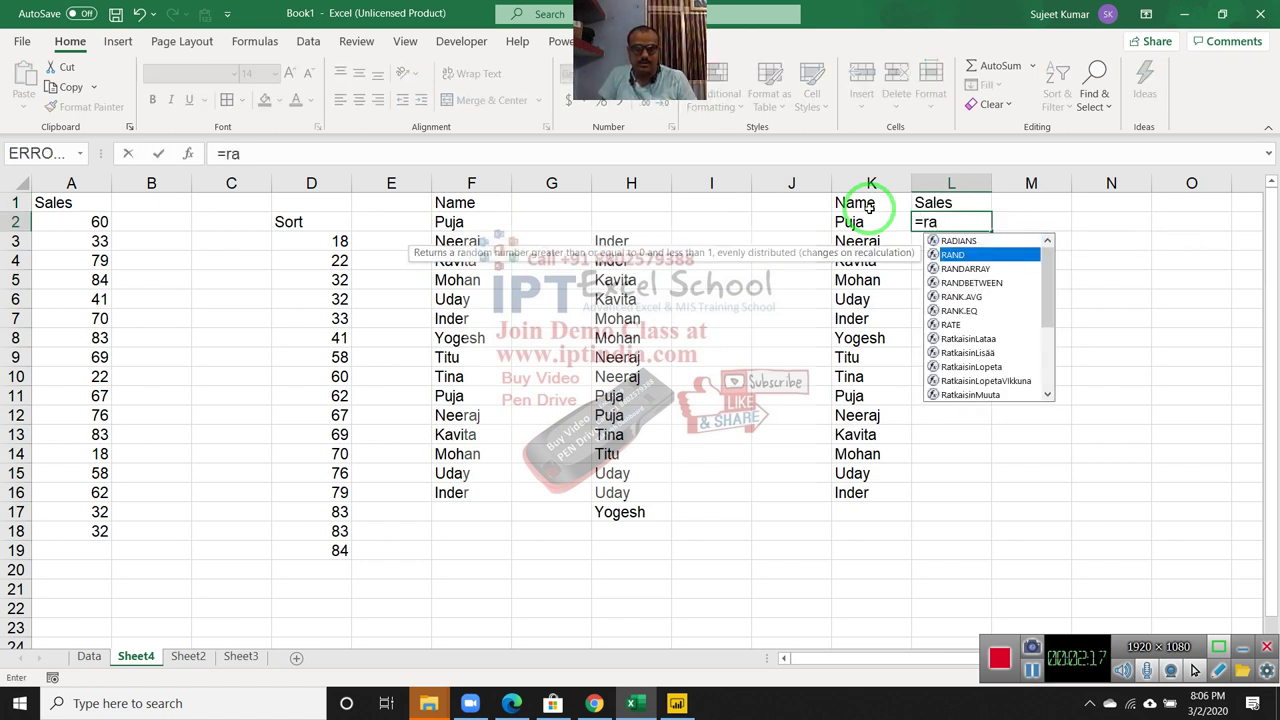
pyautogui.press('Down')
pyautogui.press('Down')
pyautogui.press('Tab')
pyautogui.write('1')
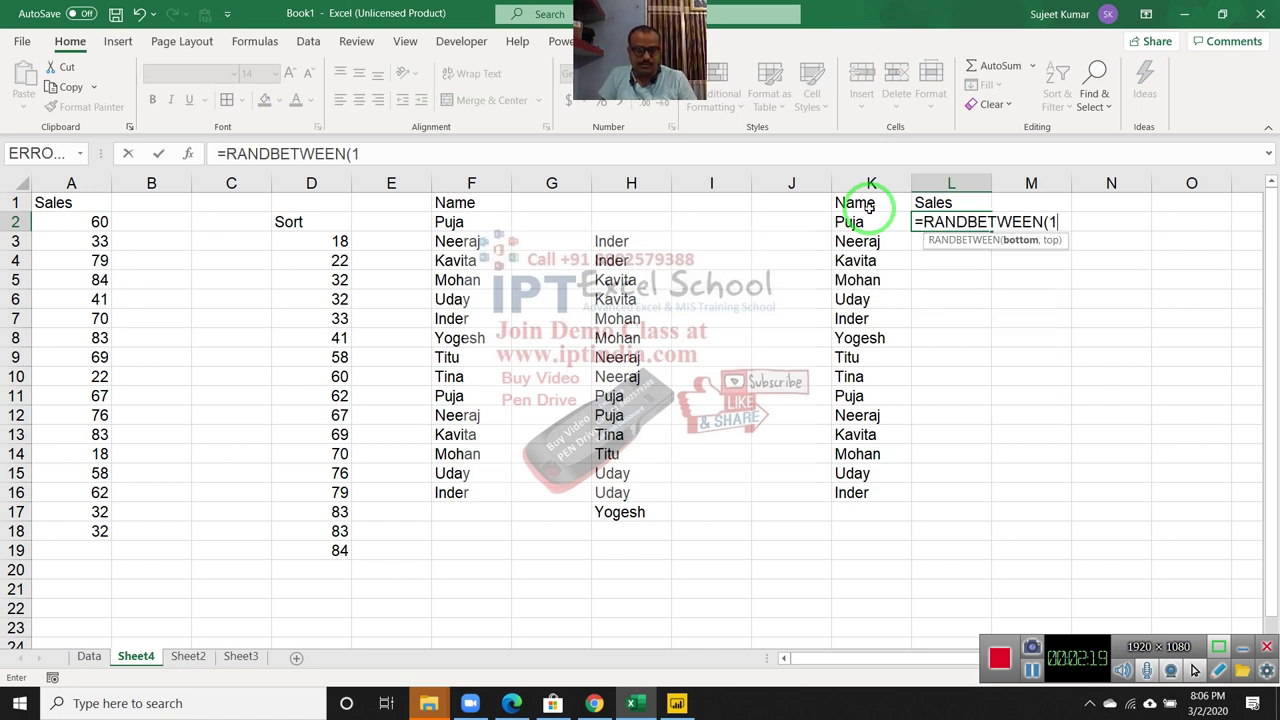
pyautogui.write('0,90')
pyautogui.press('Return')
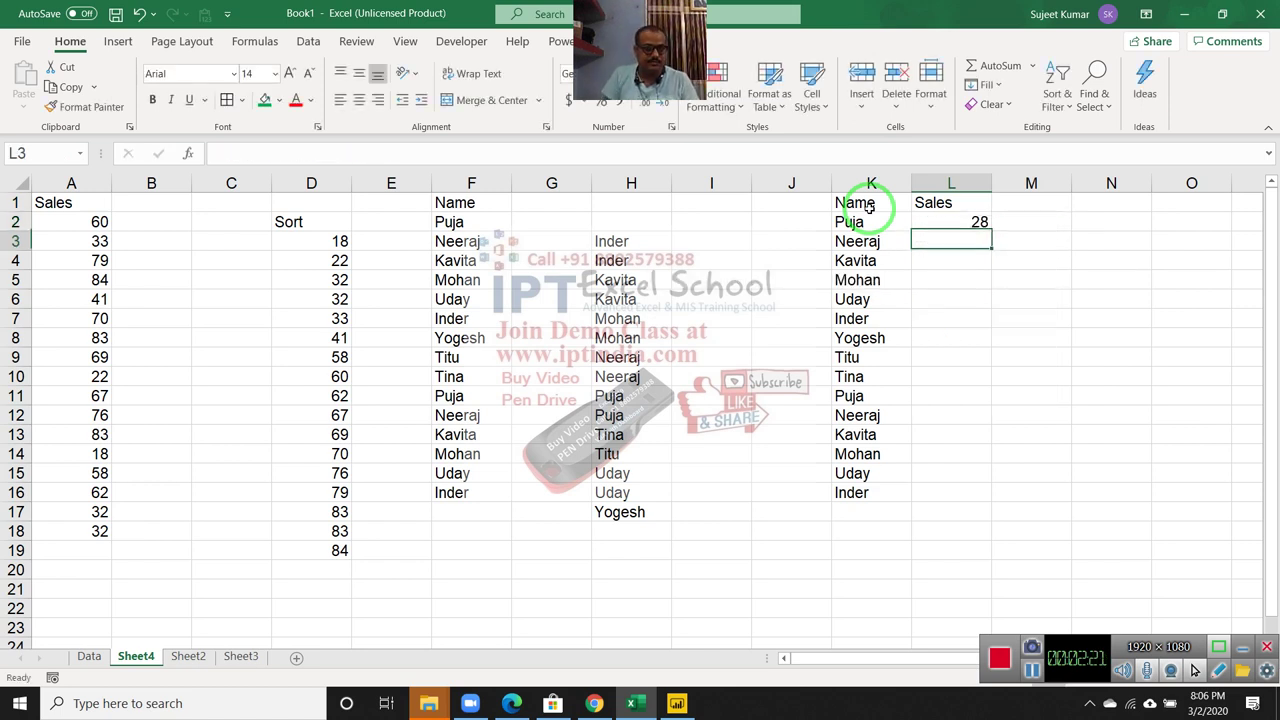
# Step: Fill the random formula down L2:L16 and paste it back as fixed values
pyautogui.press('Left')
pyautogui.hotkey('ctrl', 'Down')
pyautogui.press('Right')
pyautogui.hotkey('ctrl', 'shift', 'Up')
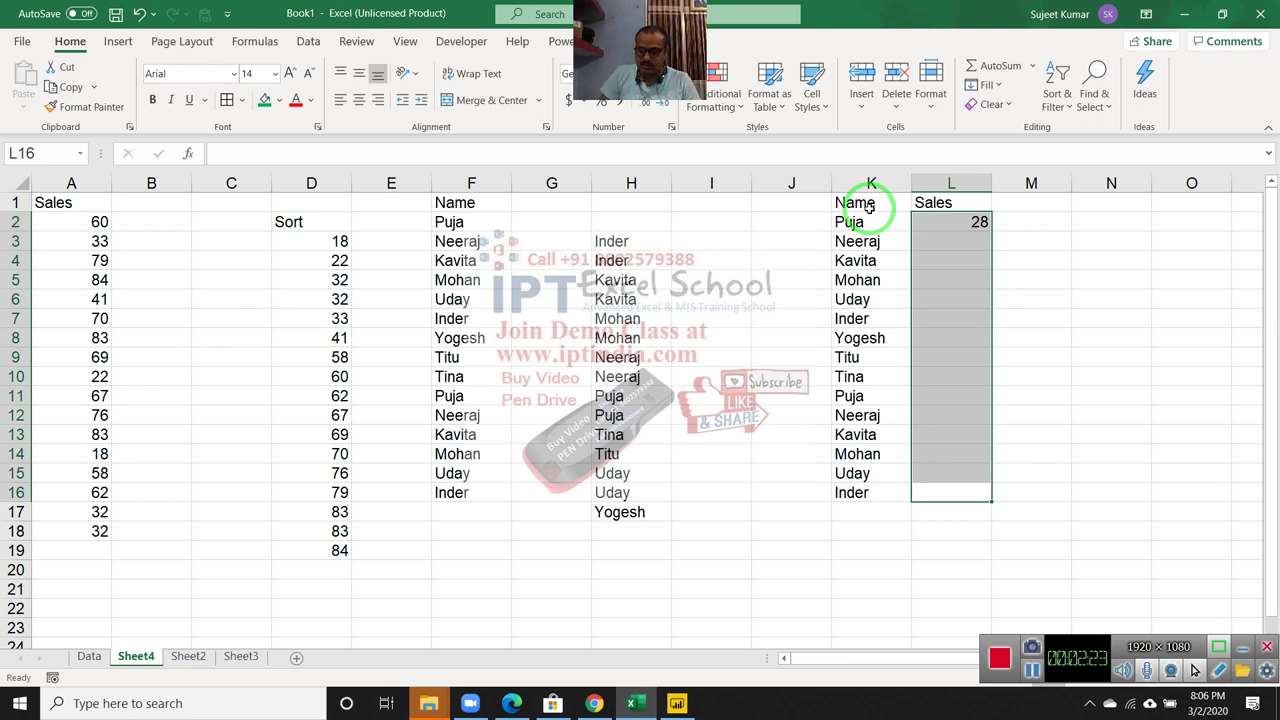
pyautogui.hotkey('ctrl', 'd')
pyautogui.hotkey('ctrl', 'c')
pyautogui.moveTo(868, 205); pyautogui.dragTo(493, 237)
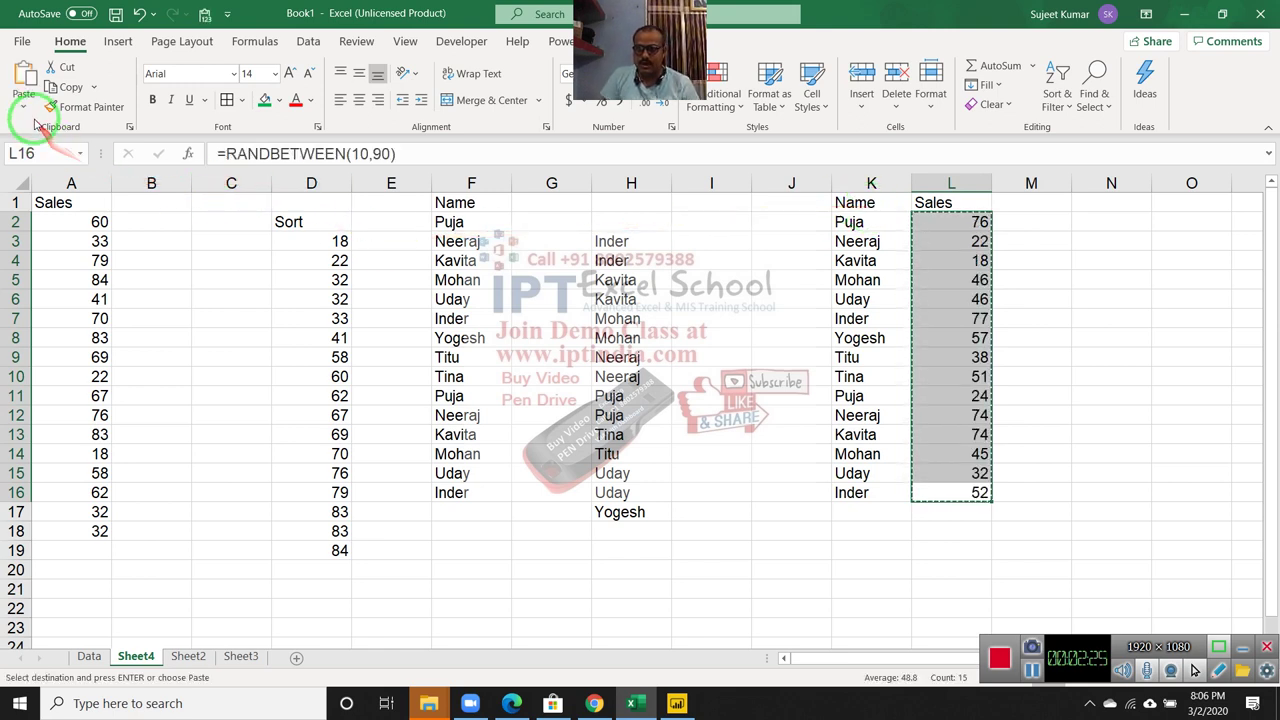
pyautogui.click(23, 107)
pyautogui.click(47, 285)
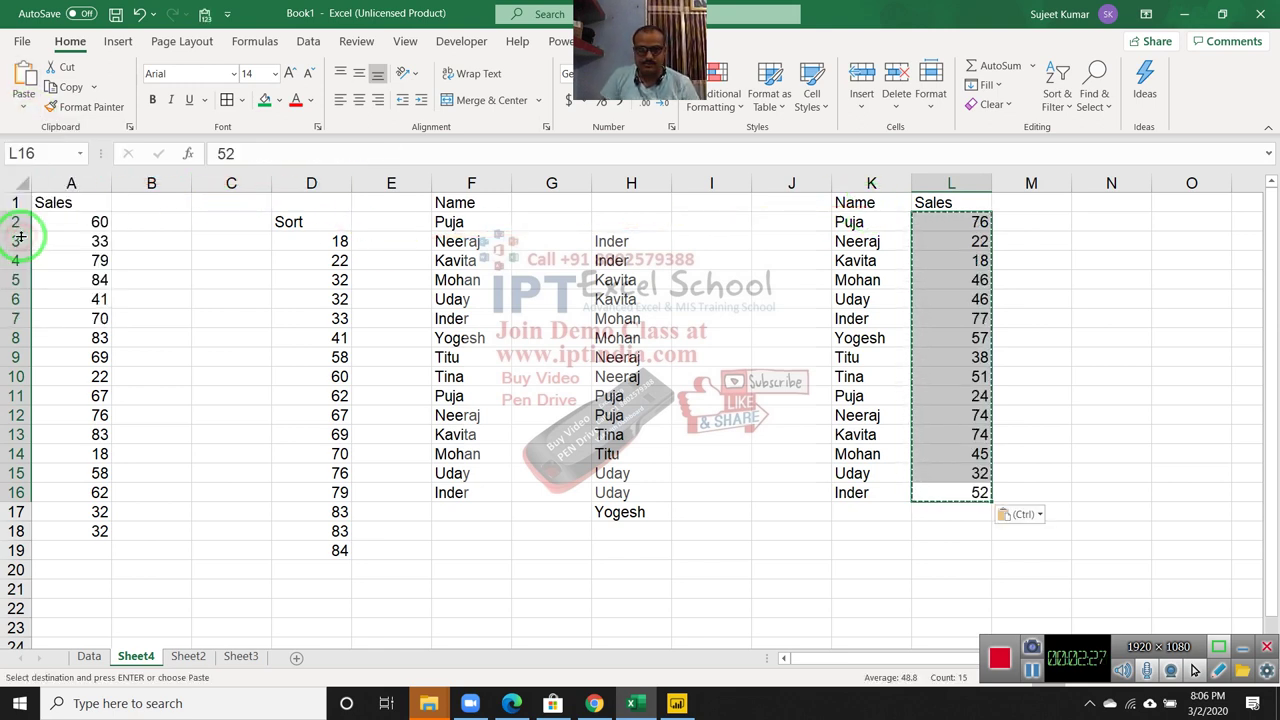
pyautogui.click(808, 527)
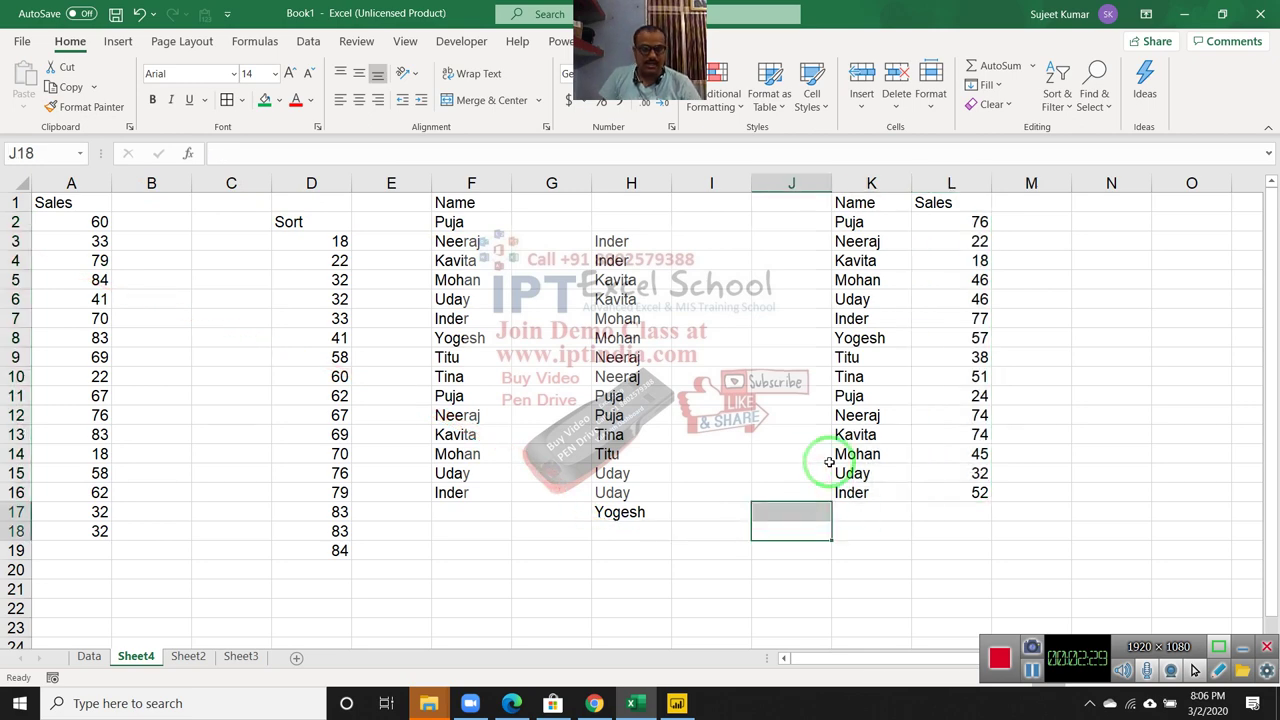
# Step: Start a SORT formula in O3 using the Name/Sales table K1:L16 as its array
pyautogui.press('Right')
pyautogui.press('Right')
pyautogui.press('Right')
pyautogui.press('Right')
pyautogui.press('Right')
pyautogui.press('Left')
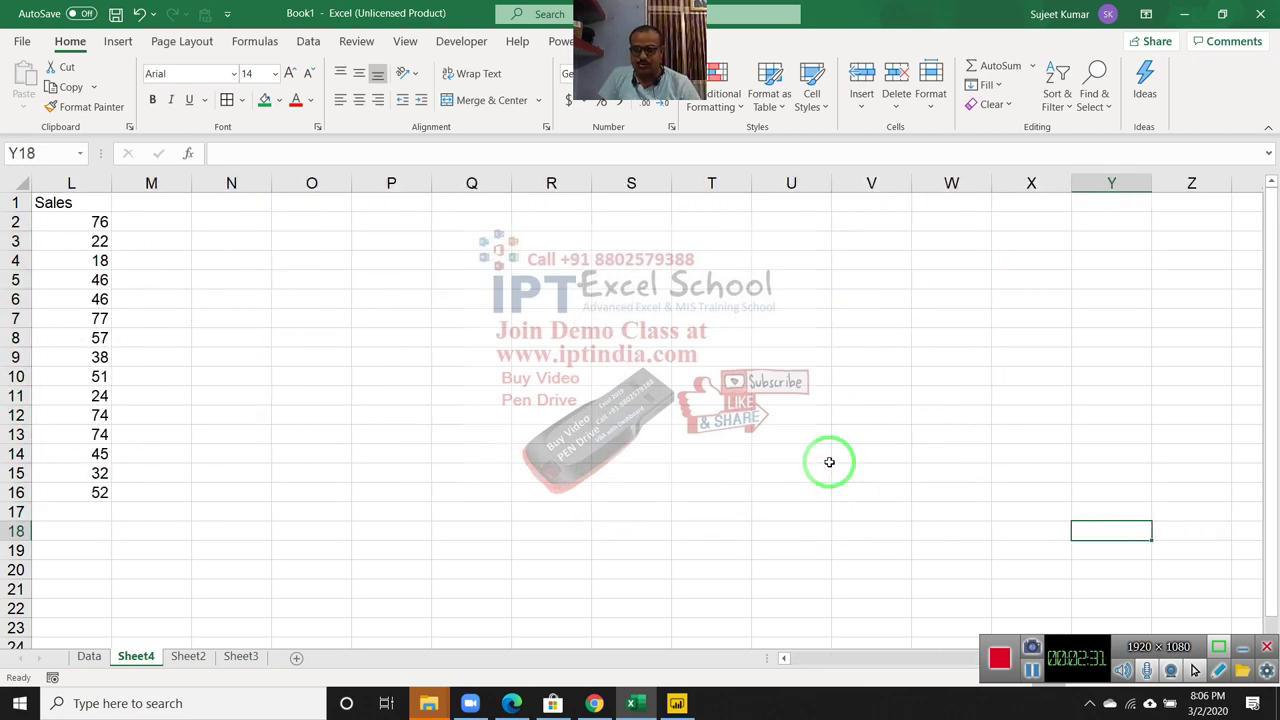
pyautogui.press('Left')
pyautogui.press('Left')
pyautogui.press('Left')
pyautogui.press('Left')
pyautogui.press('Left')
pyautogui.press('Left')
pyautogui.press('Left')
pyautogui.press('Left')
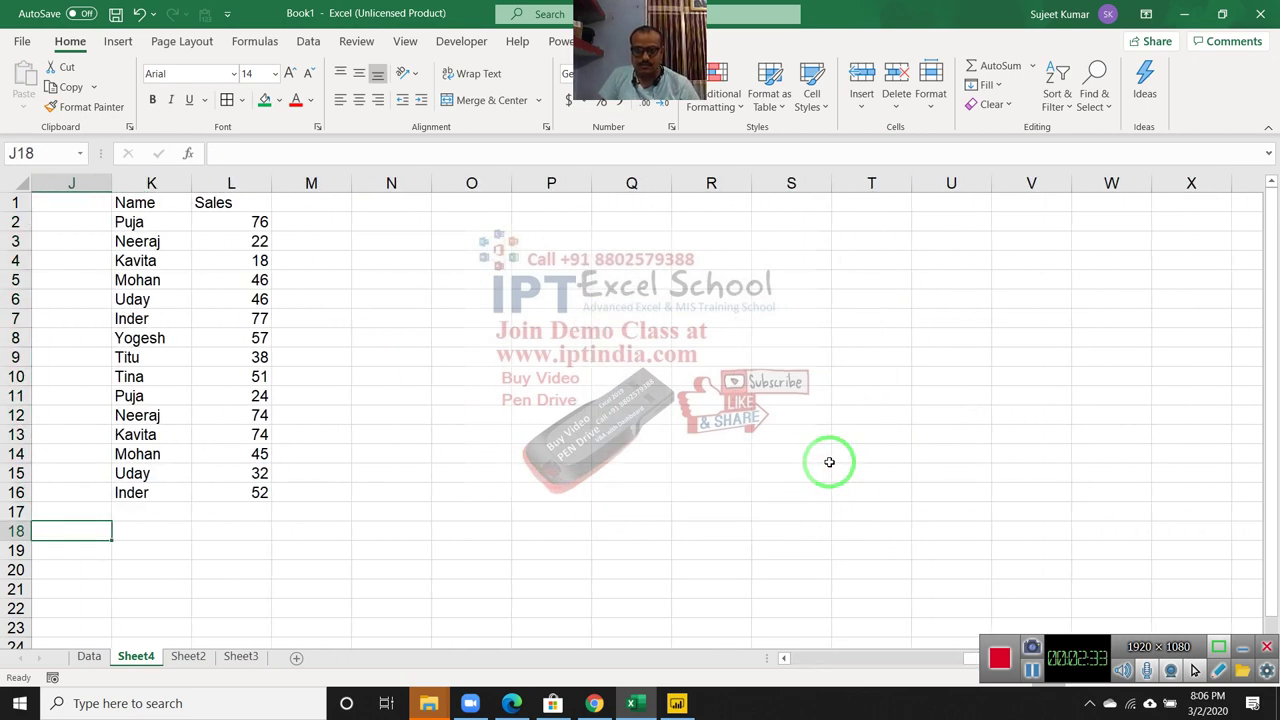
pyautogui.doubleClick(483, 243)
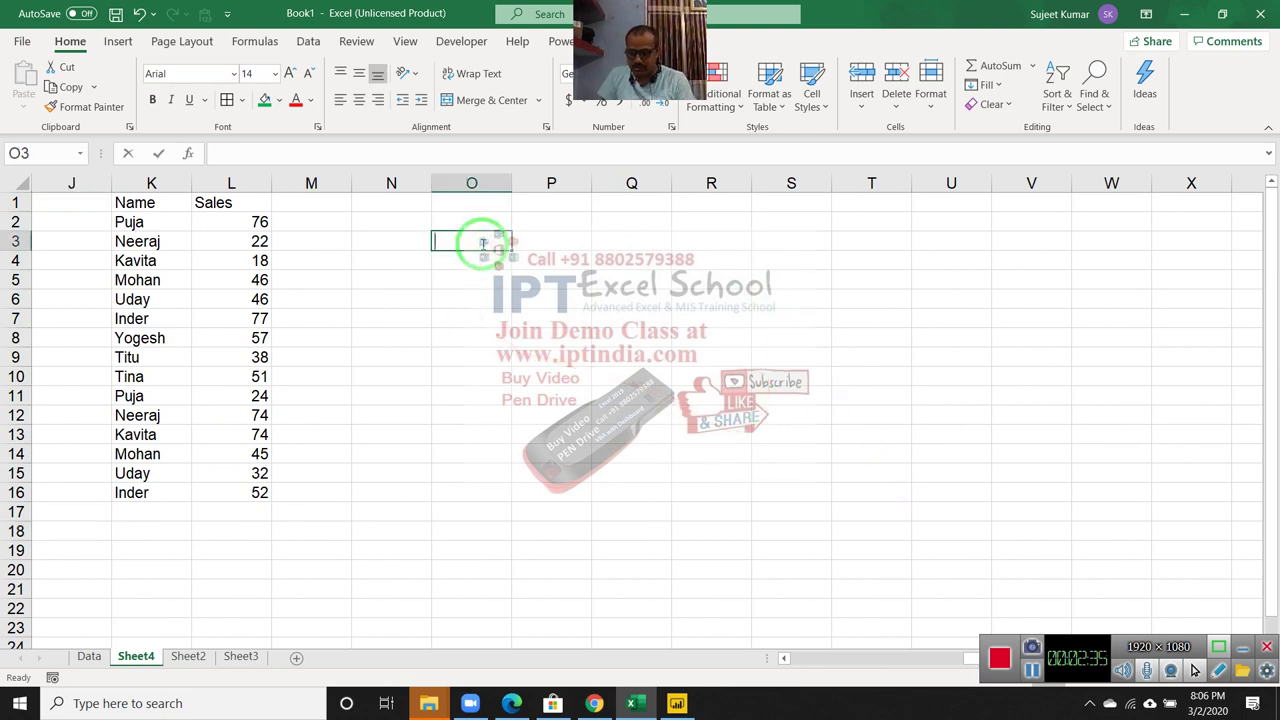
pyautogui.write('=sa')
pyautogui.press('BackSpace')
pyautogui.press('BackSpace')
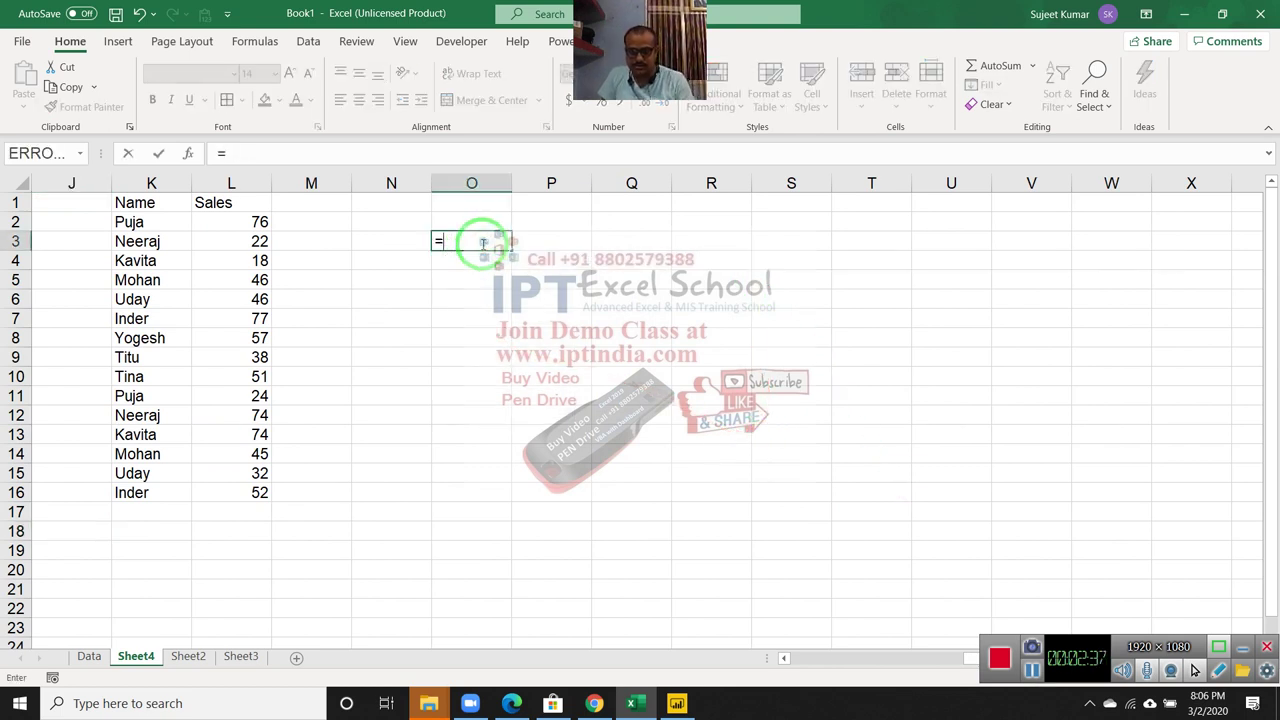
pyautogui.write('so')
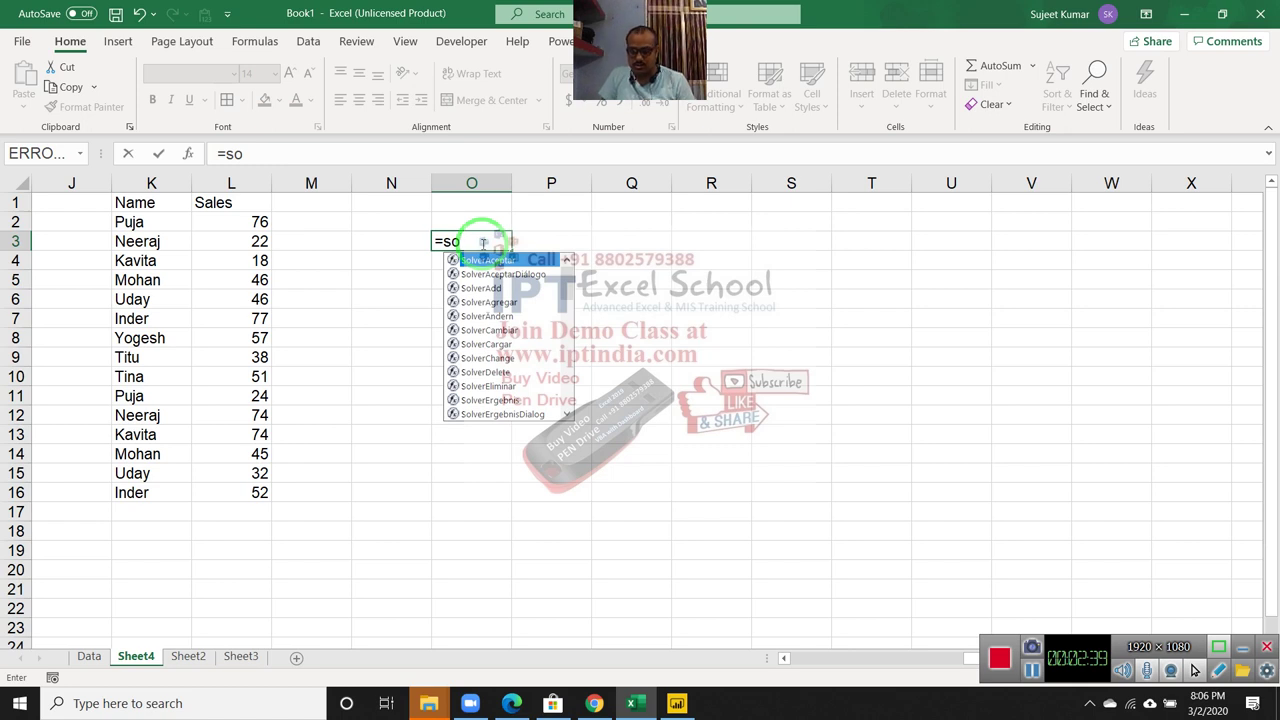
pyautogui.write('r')
pyautogui.press('Tab')
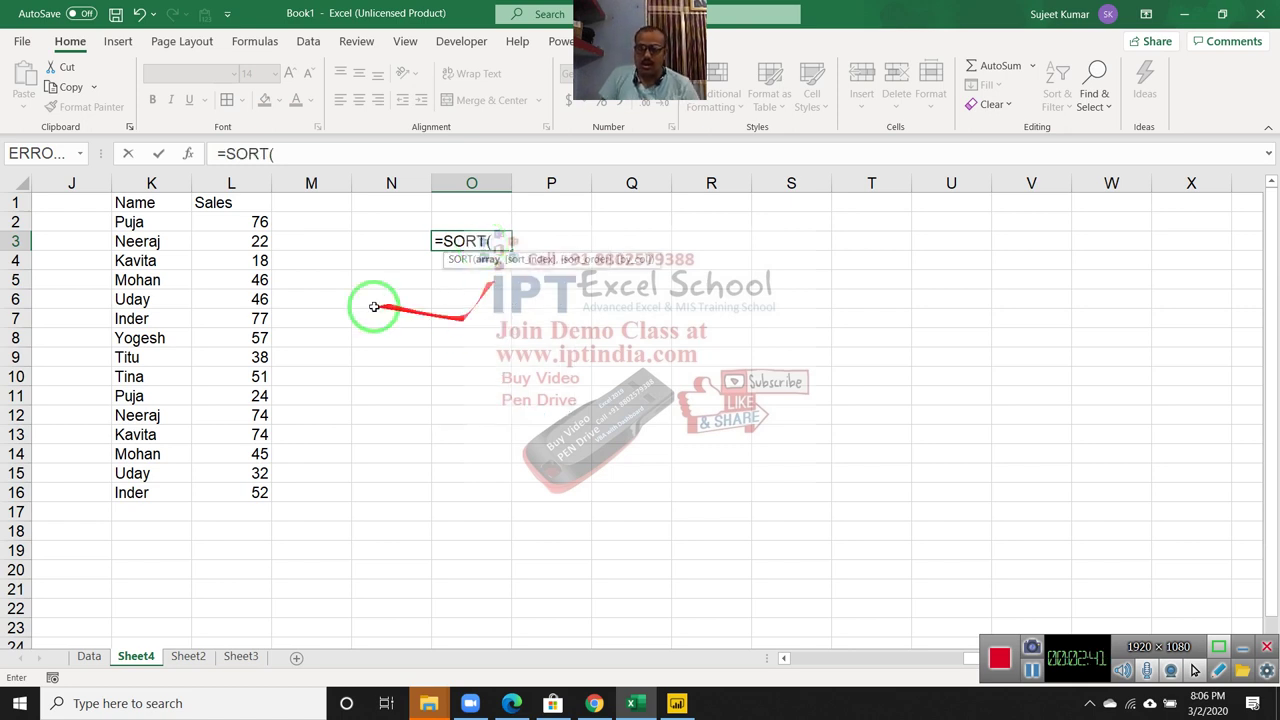
pyautogui.click(151, 205)
pyautogui.moveTo(151, 205); pyautogui.dragTo(243, 487)
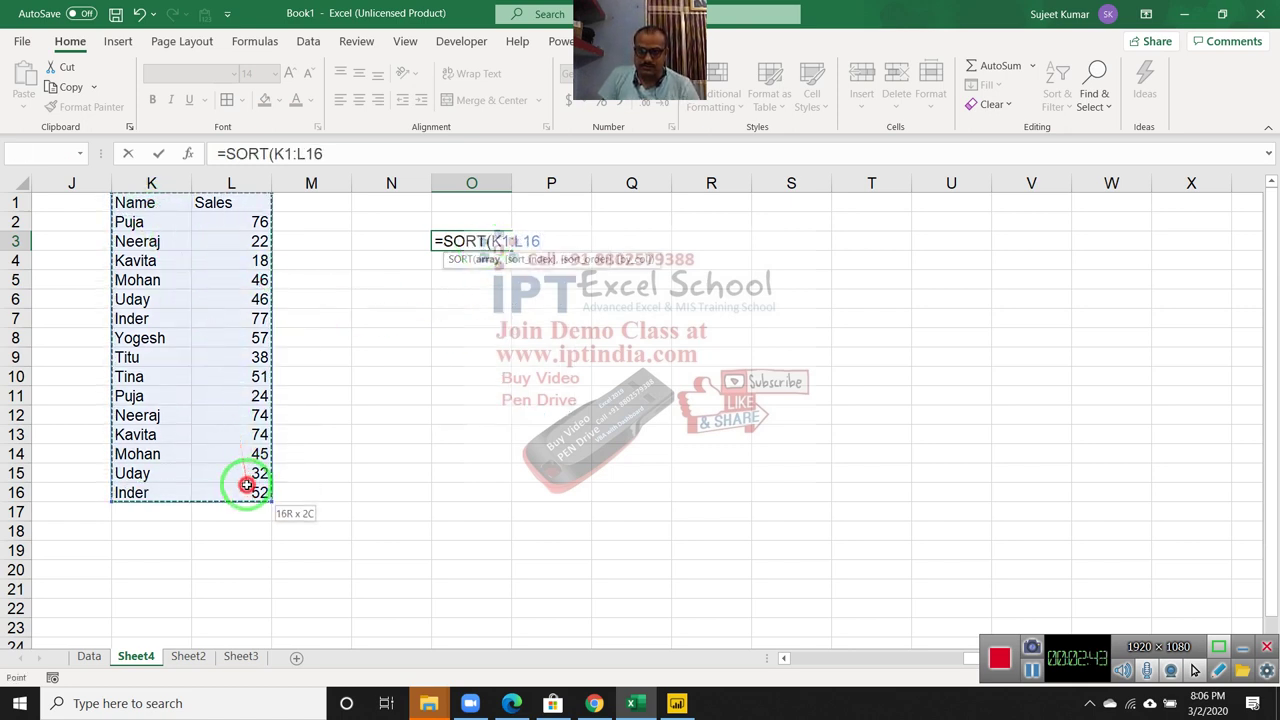
# Step: Finish the SORT arguments as 1, 1, FALSE to sort rows by name ascending
pyautogui.write(',')
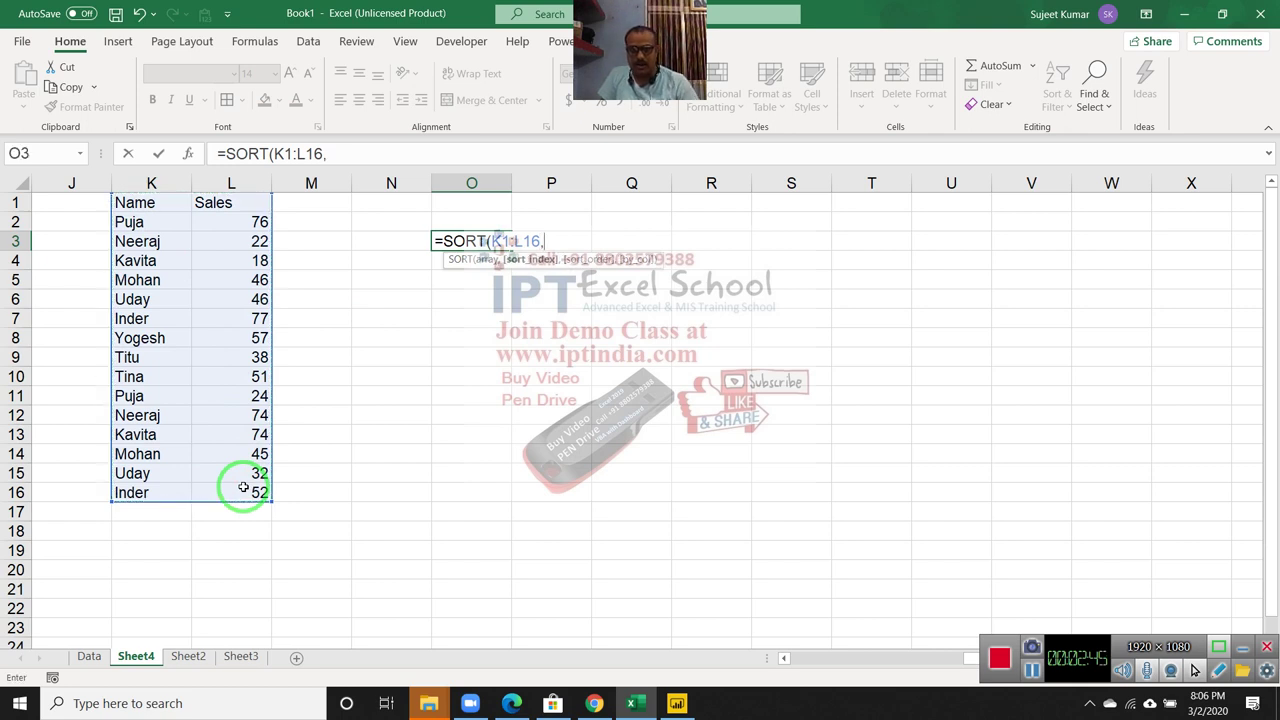
pyautogui.write('1')
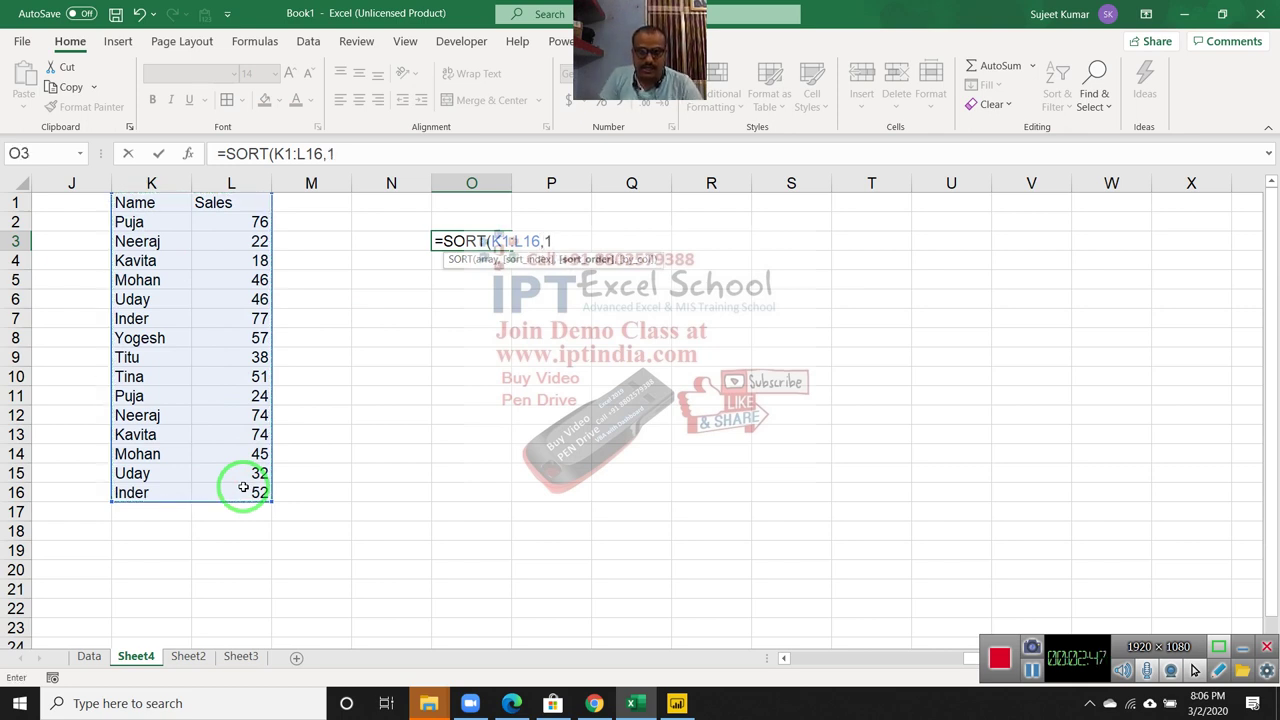
pyautogui.write(',1,')
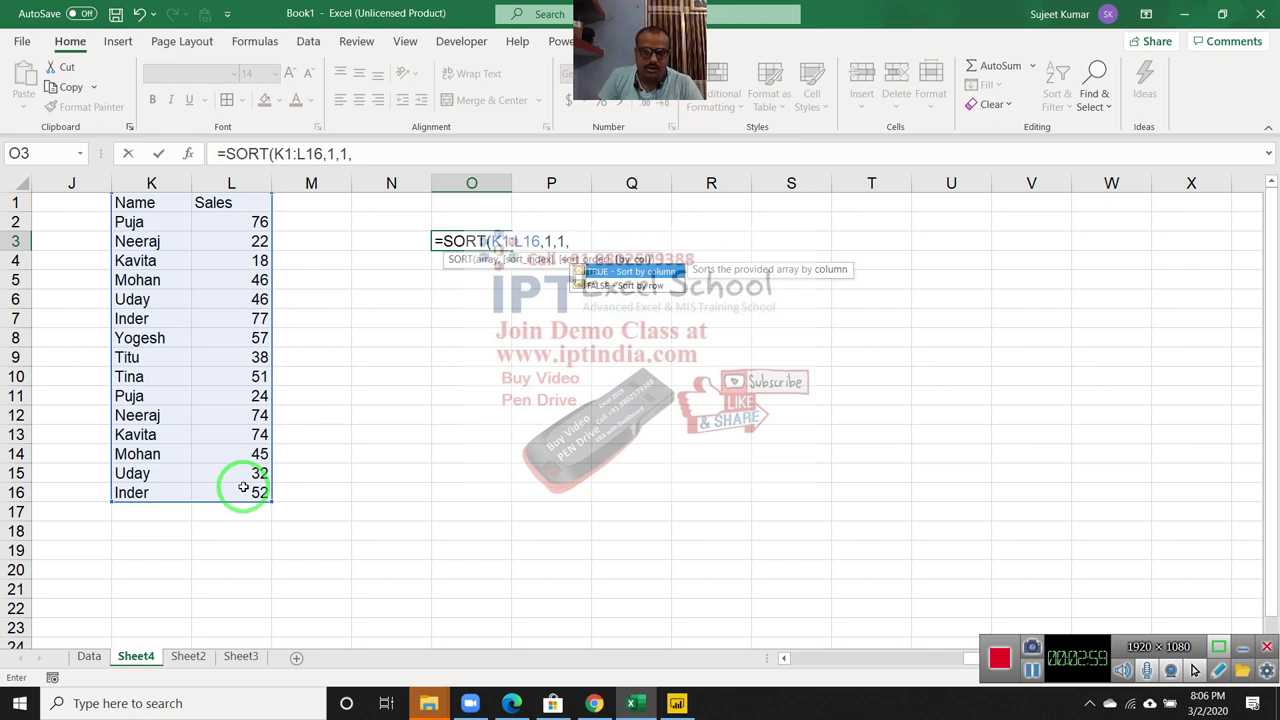
pyautogui.press('Down')
pyautogui.press('Up')
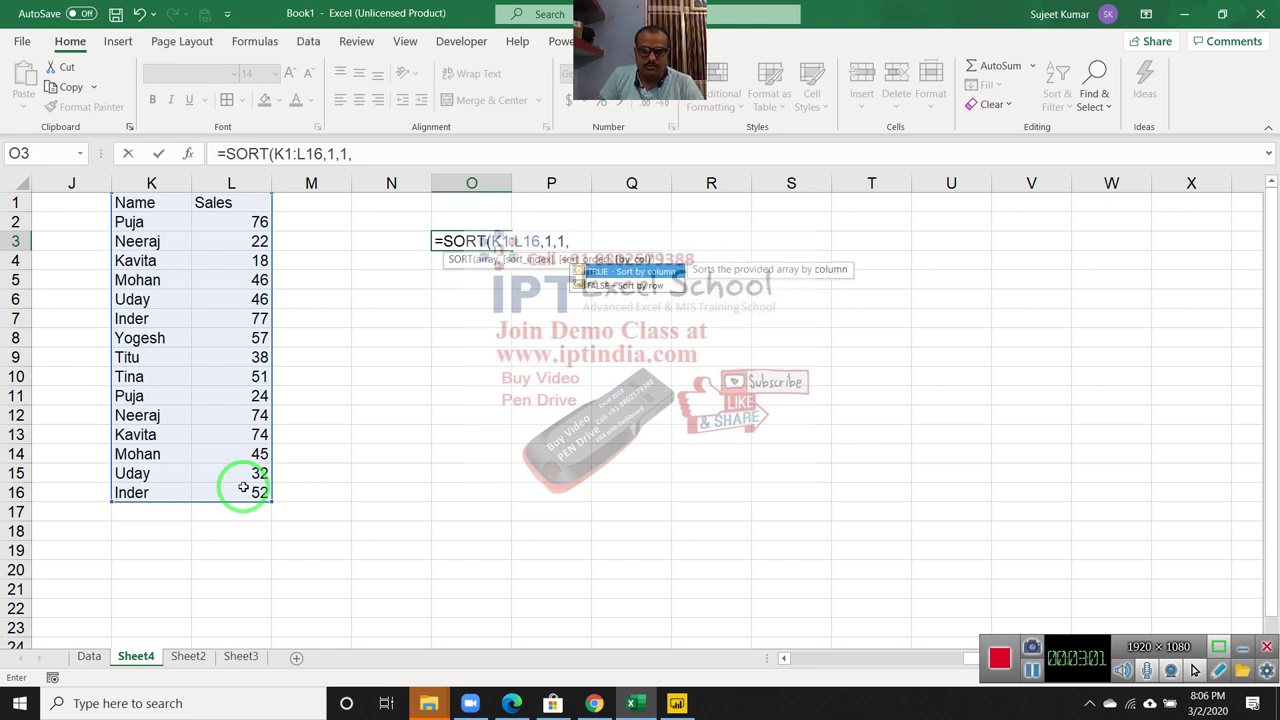
pyautogui.press('Tab')
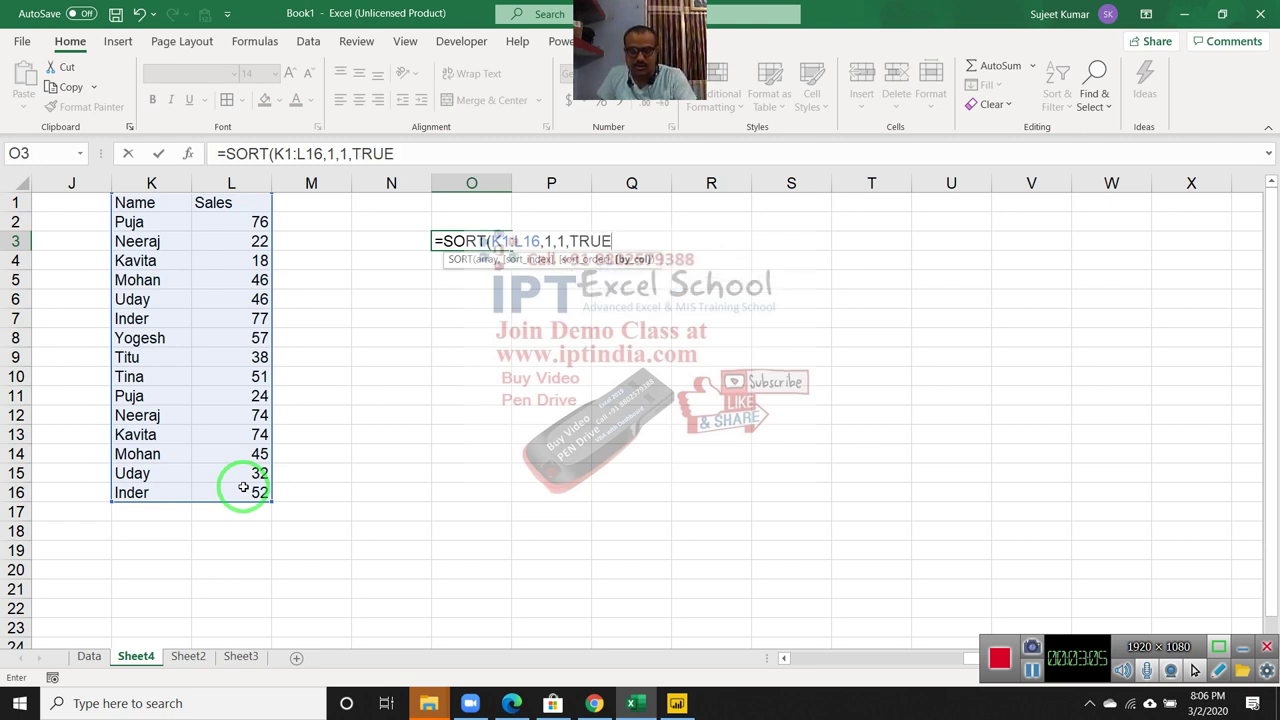
pyautogui.press('BackSpace')
pyautogui.press('BackSpace')
pyautogui.press('Down')
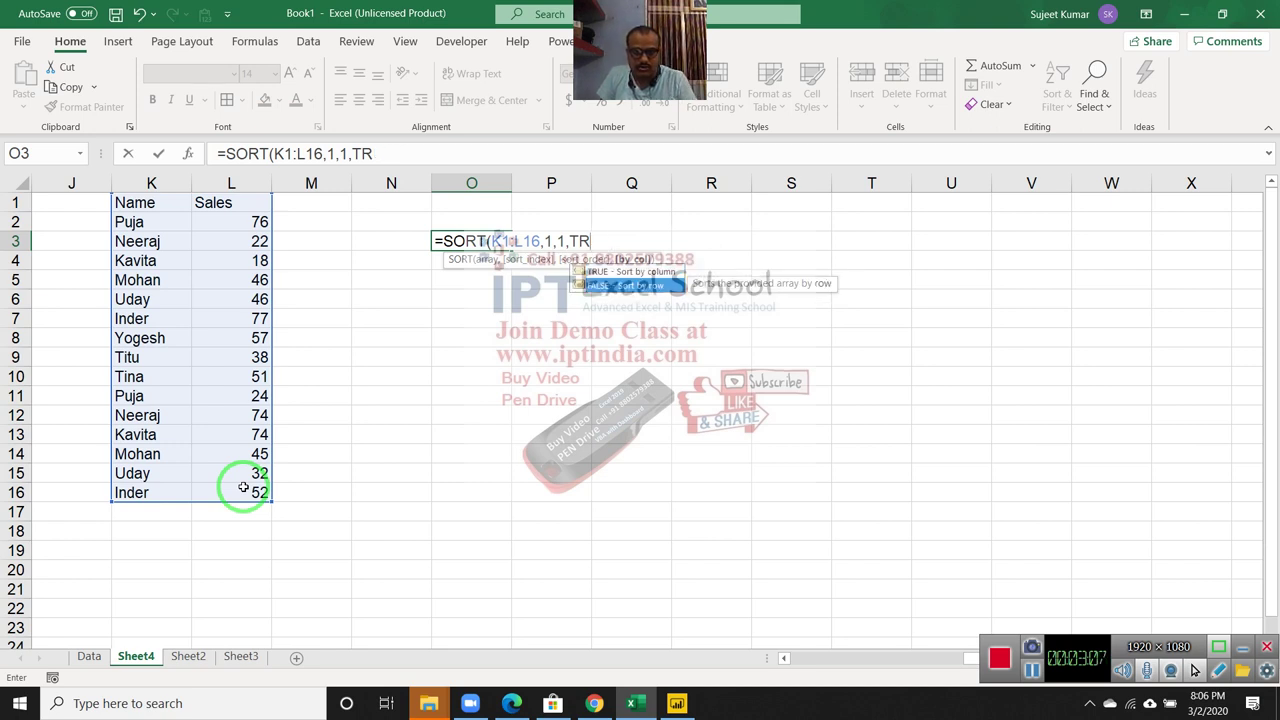
pyautogui.press('Tab')
# Step: Commit the formula, then change O3 to =SORT(K1:L16,2,1,FALSE) so it sorts by Sales 18 to 77
pyautogui.press('Return')
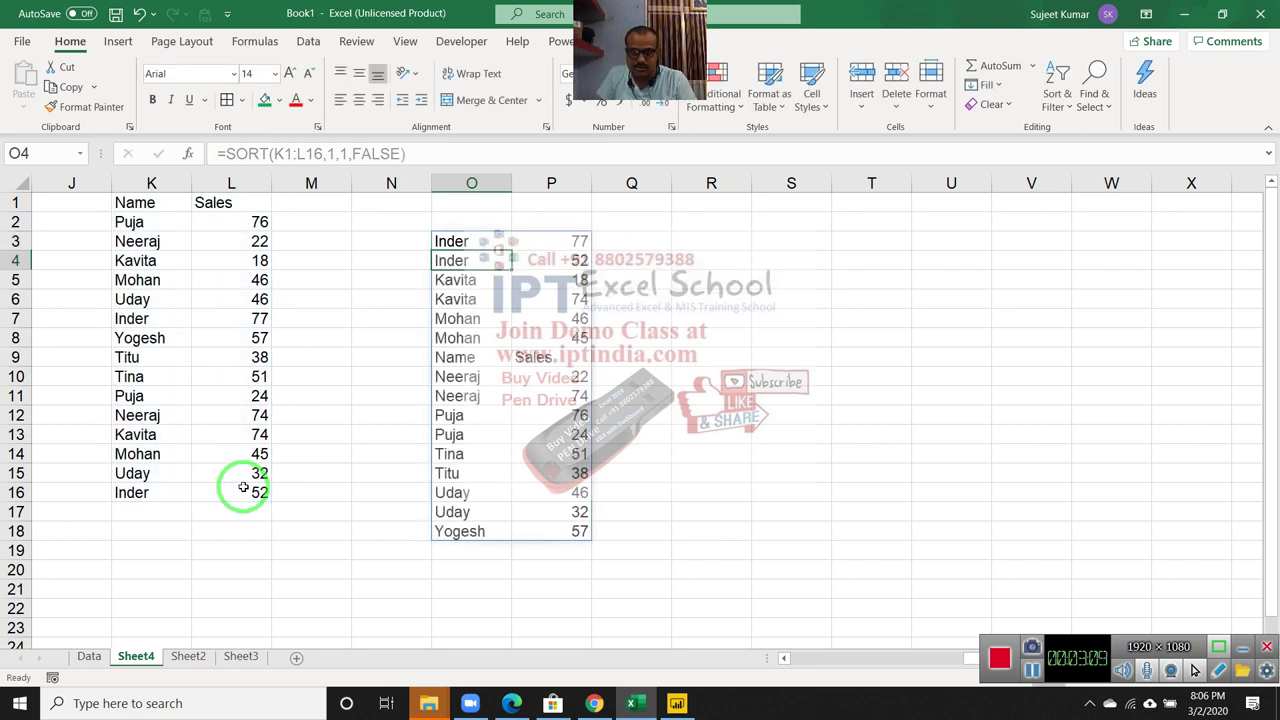
pyautogui.press('Up')
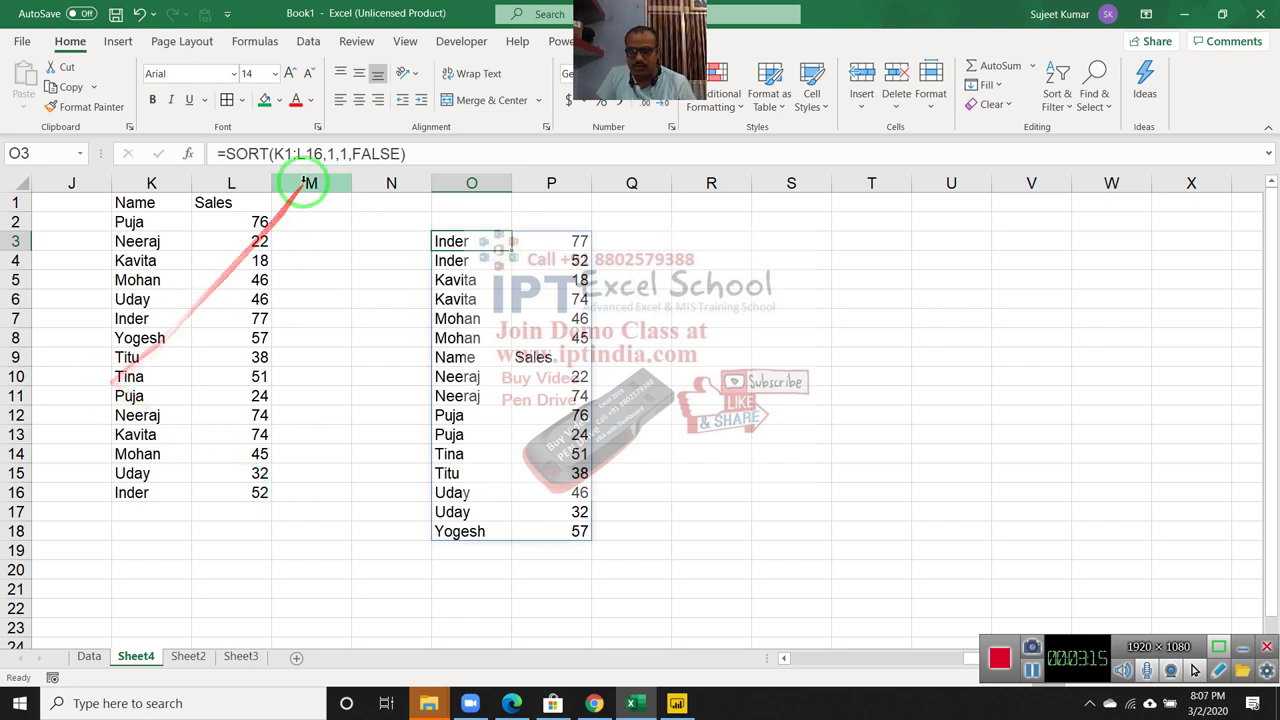
pyautogui.click(336, 153)
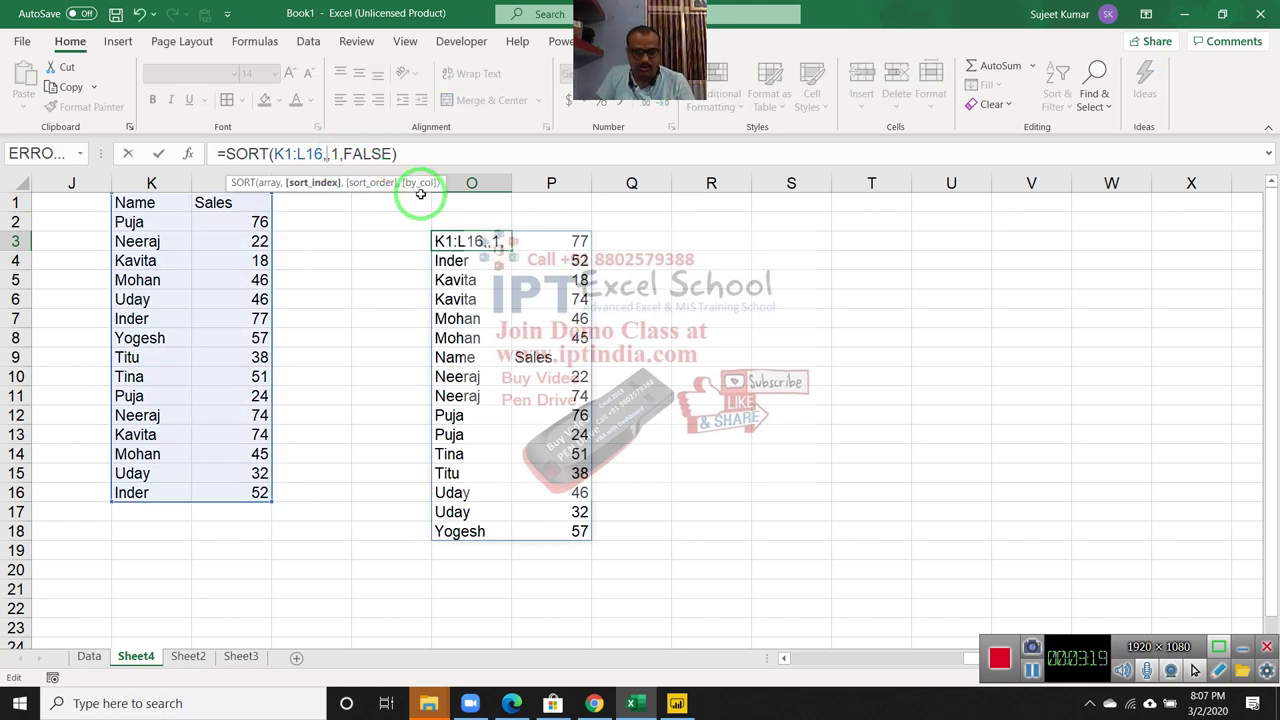
pyautogui.write('2,')
pyautogui.press('Return')
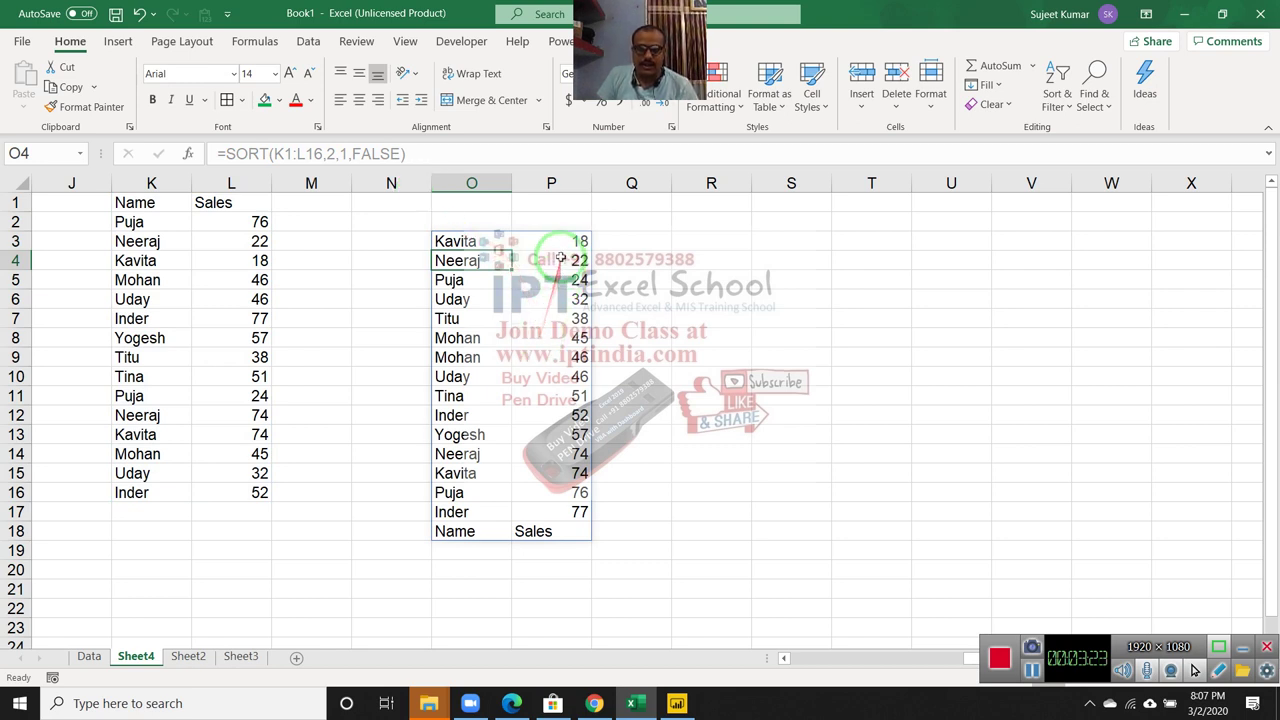
# Step: Inspect the sales-sorted results in columns O:P, then minimize everything with Win+D
pyautogui.moveTo(556, 242); pyautogui.dragTo(572, 510)
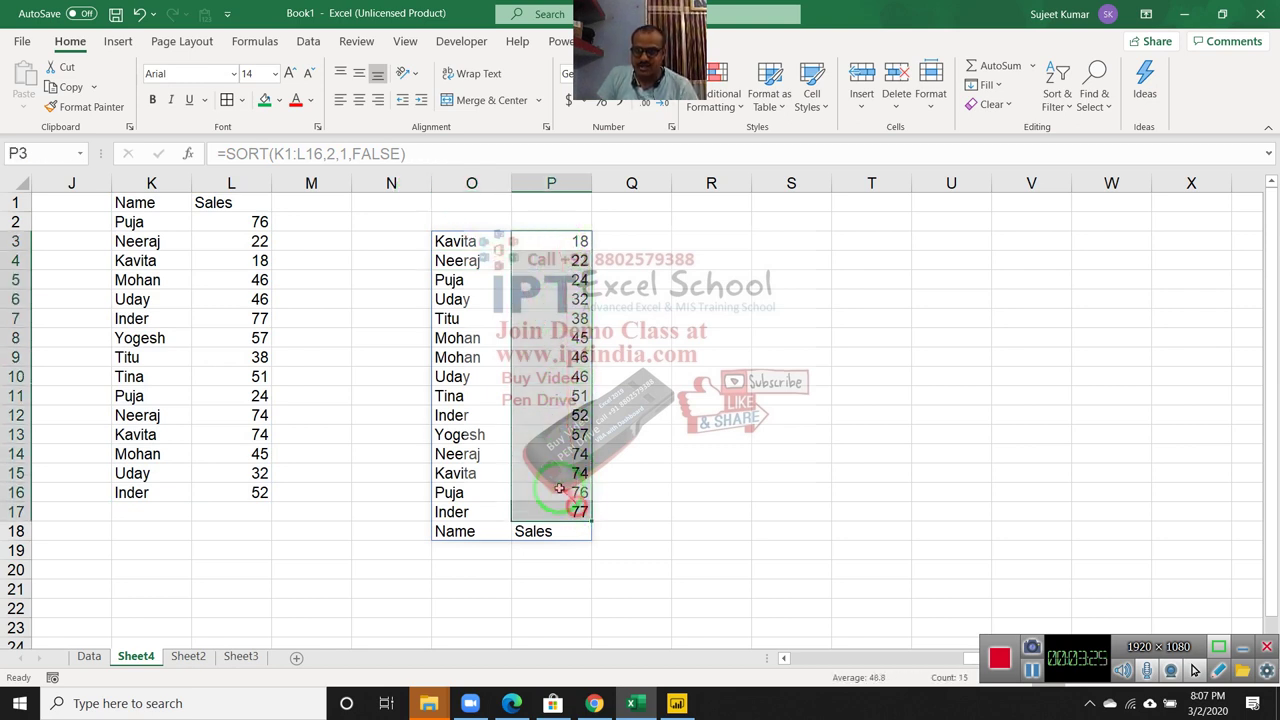
pyautogui.click(458, 236)
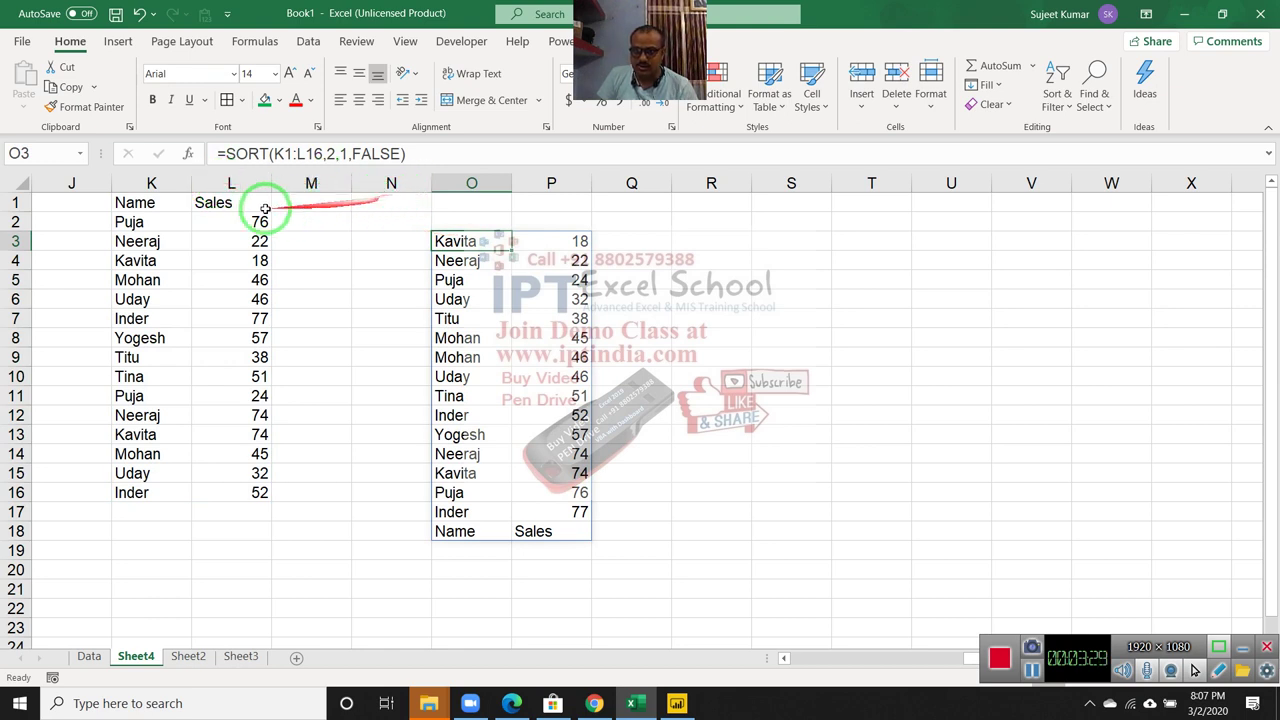
pyautogui.moveTo(171, 209); pyautogui.dragTo(163, 434)
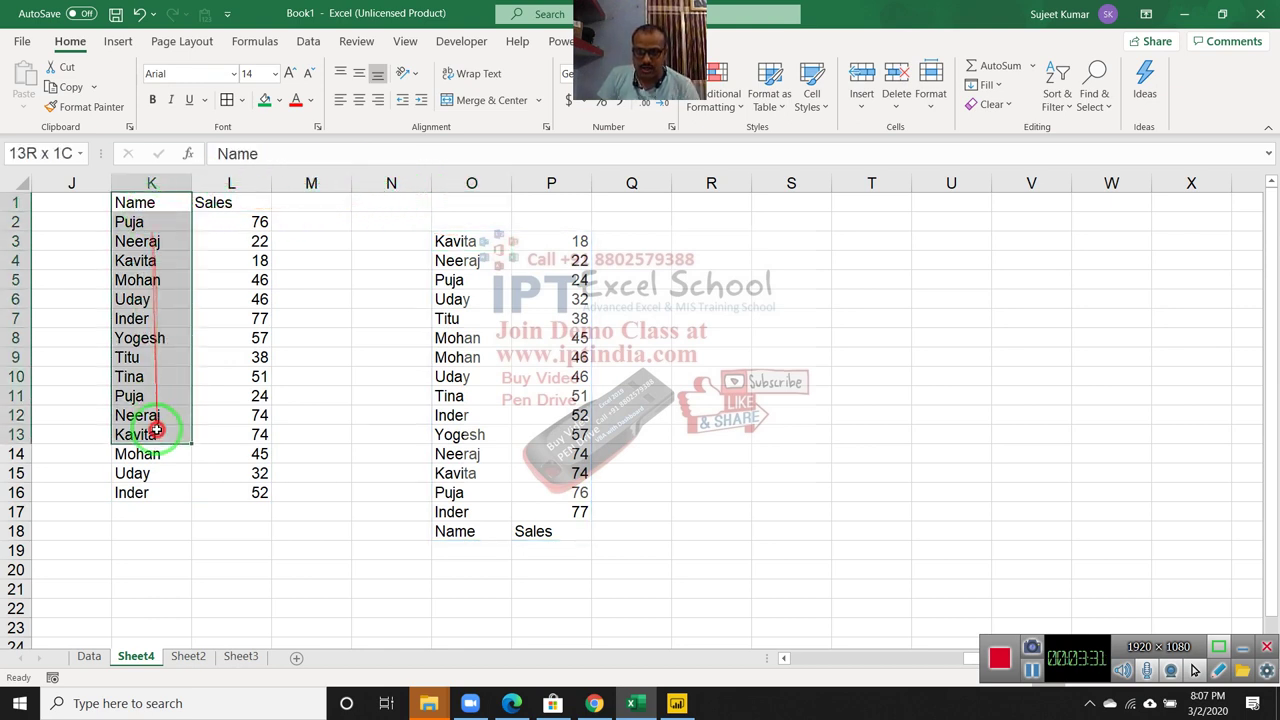
pyautogui.moveTo(211, 243); pyautogui.dragTo(306, 260)
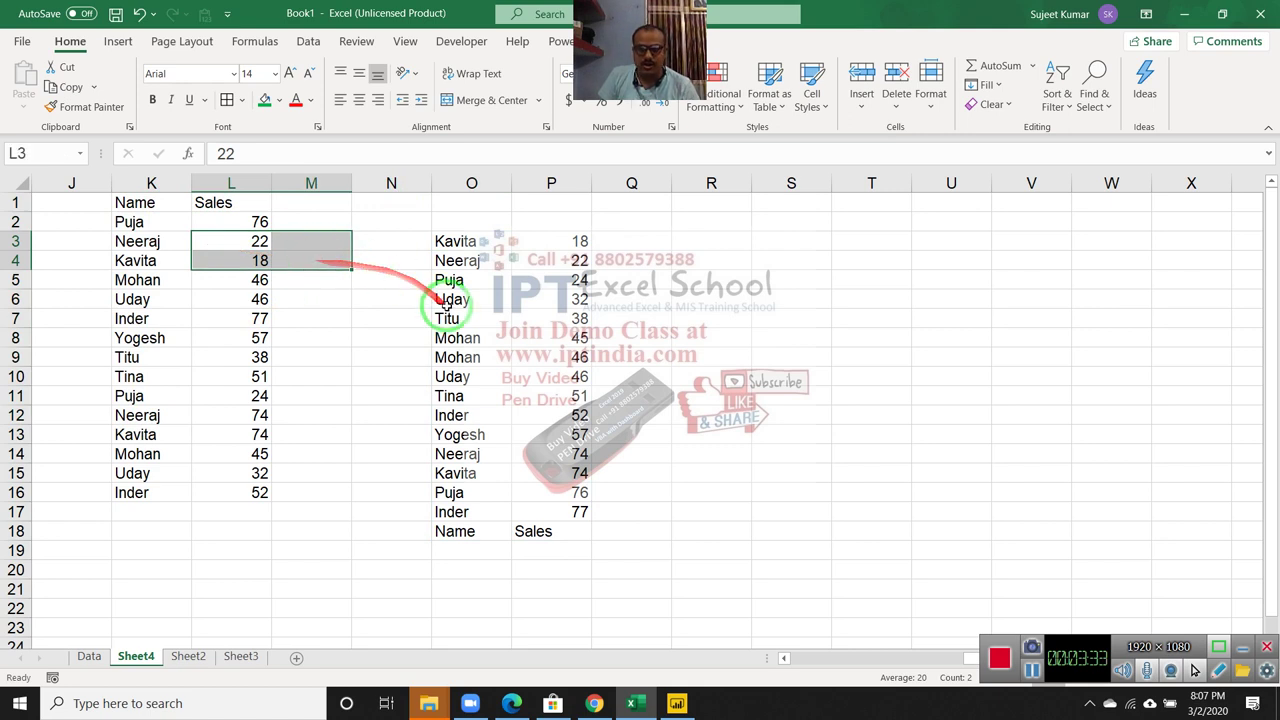
pyautogui.click(452, 300)
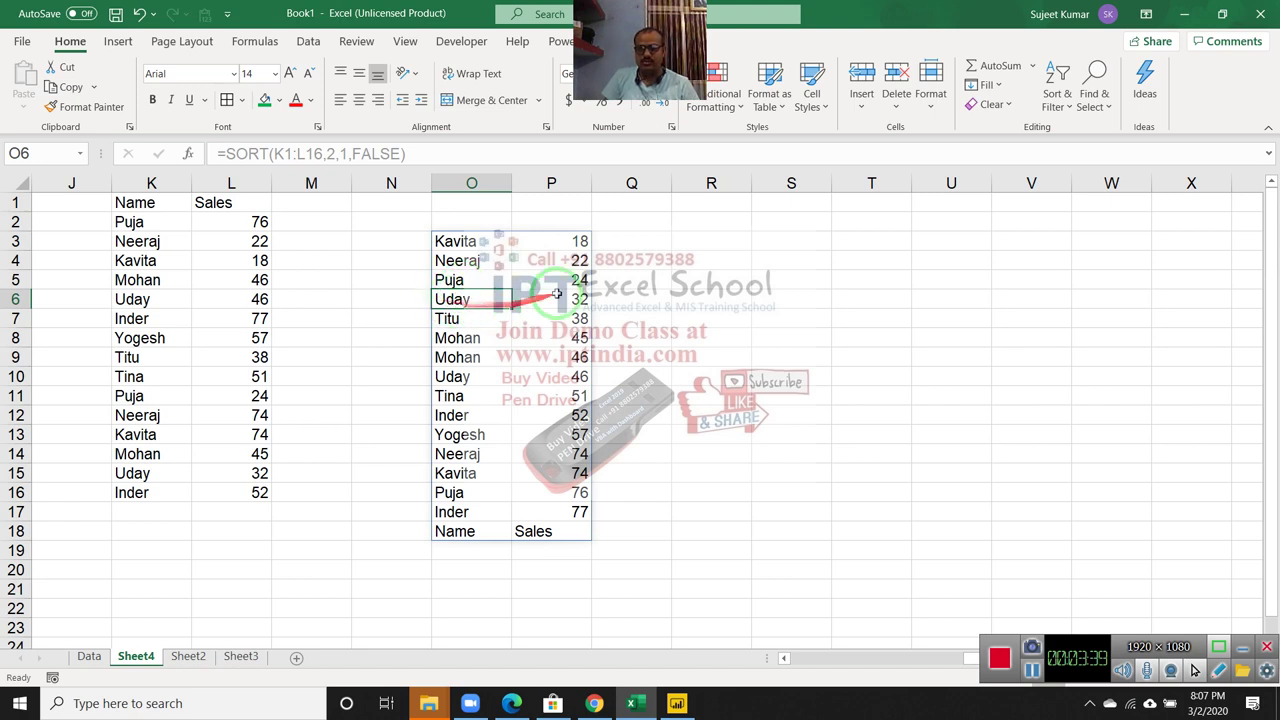
pyautogui.click(551, 357)
pyautogui.click(566, 413)
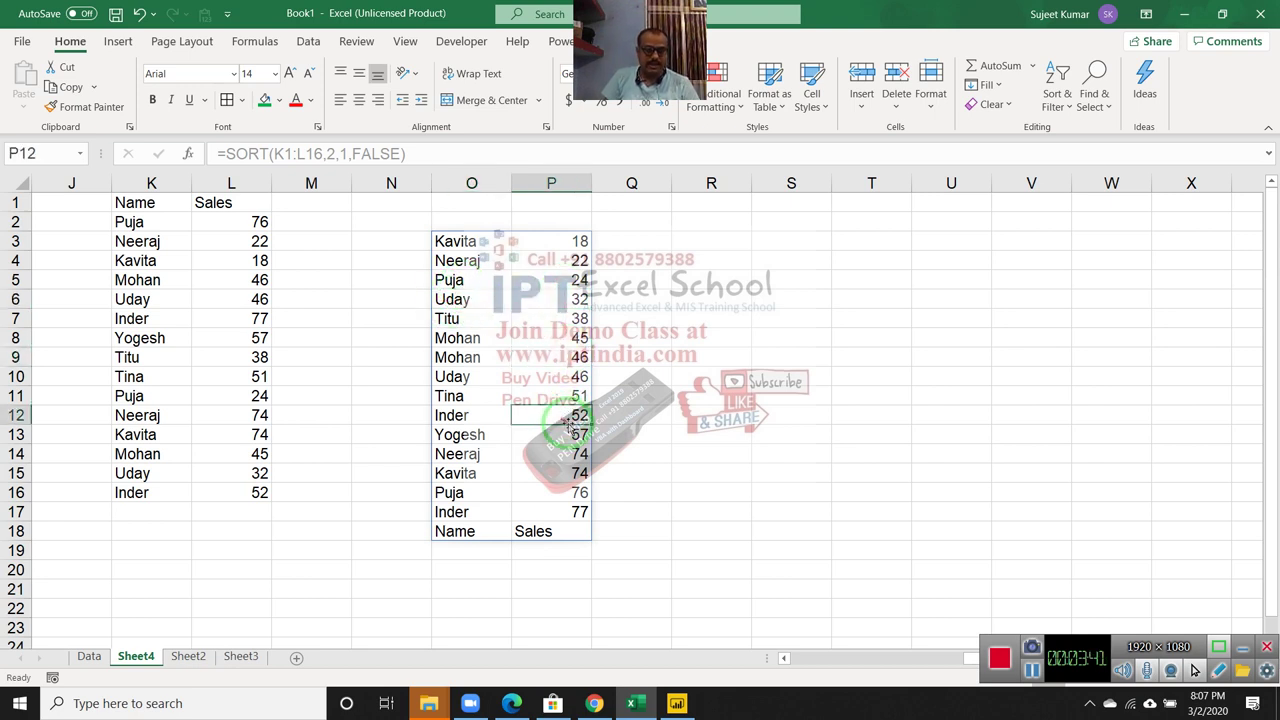
pyautogui.click(568, 357)
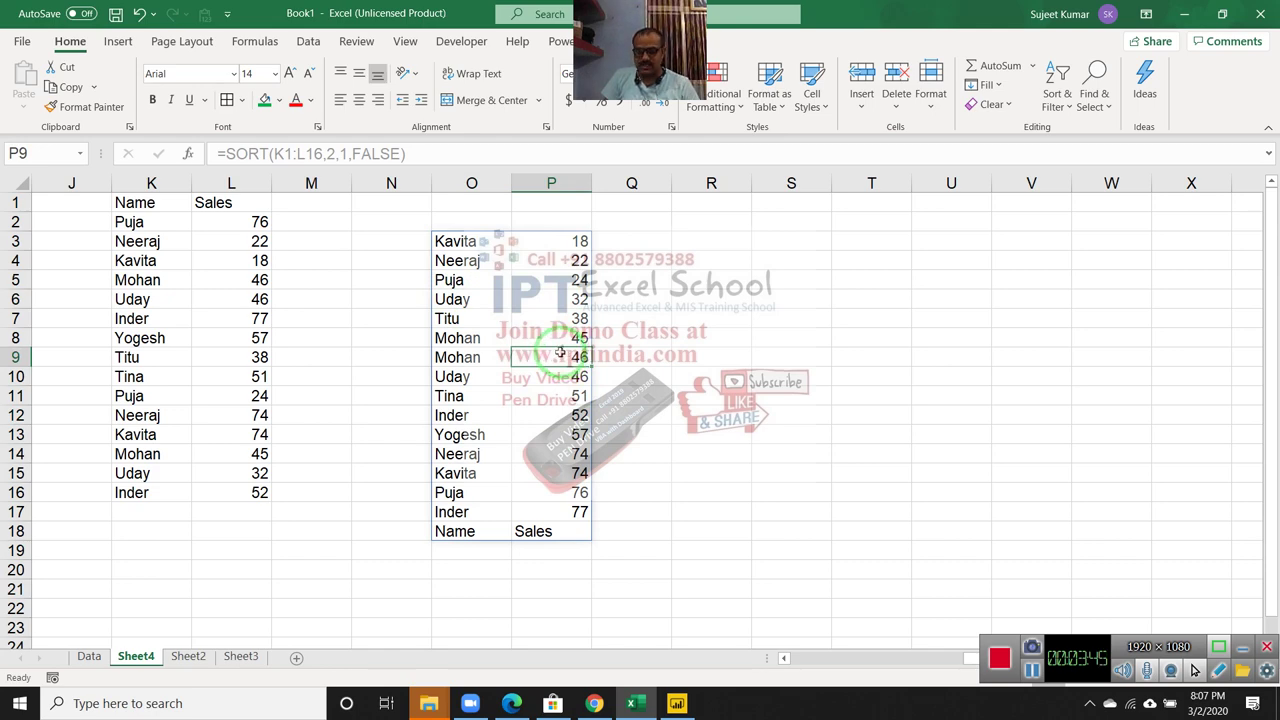
pyautogui.press('super+d')
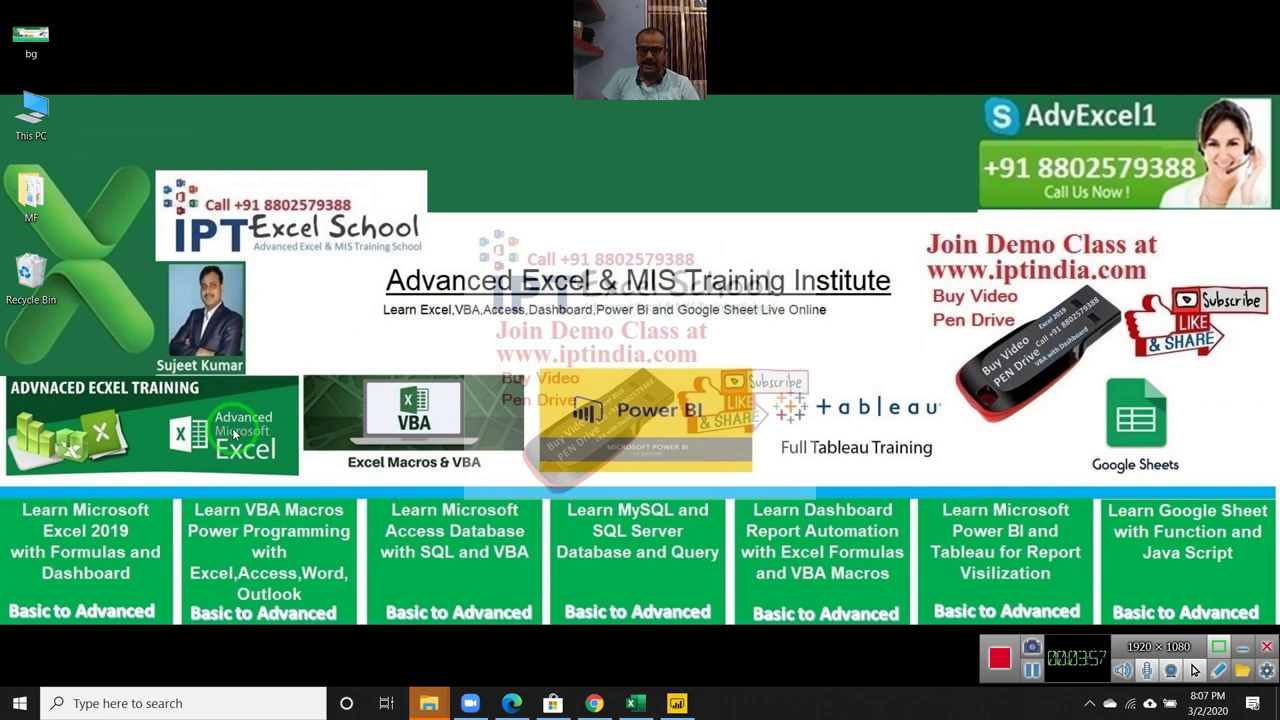
pyautogui.moveTo(922, 290)
pyautogui.mouseDown()
pyautogui.moveTo(998, 290)
pyautogui.moveTo(1112, 426)
pyautogui.mouseUp()
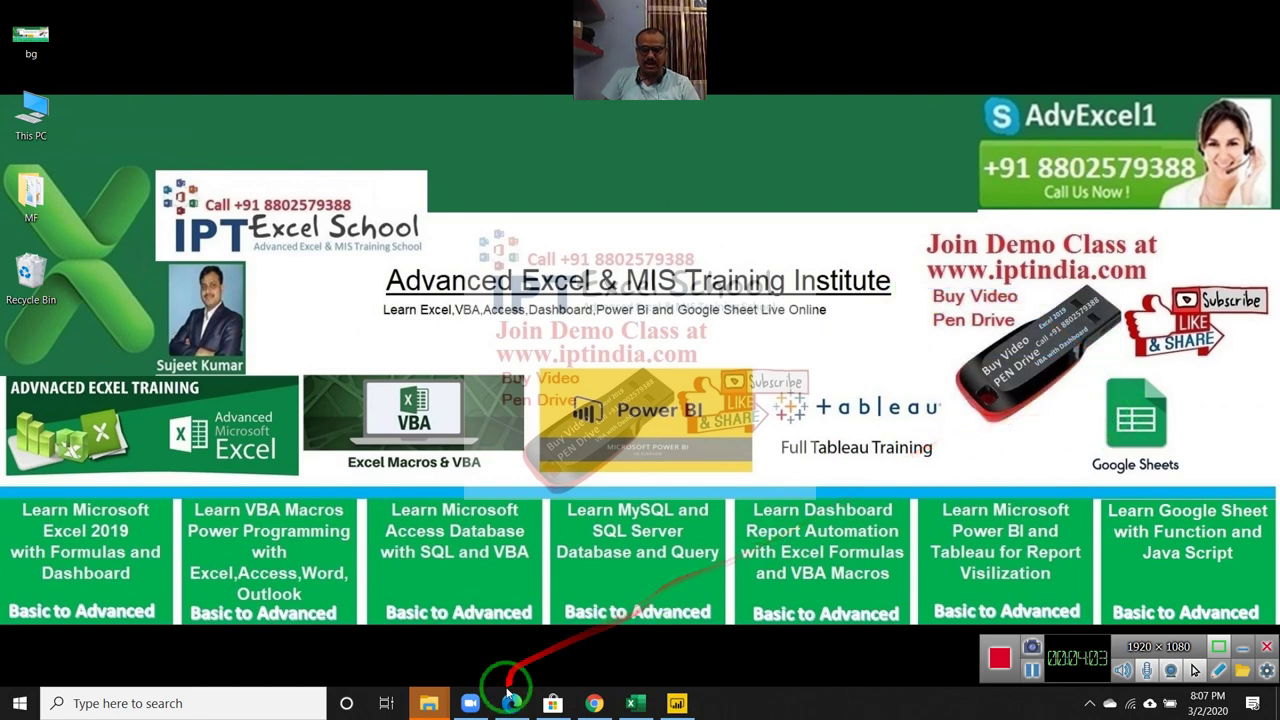
pyautogui.click(472, 704)
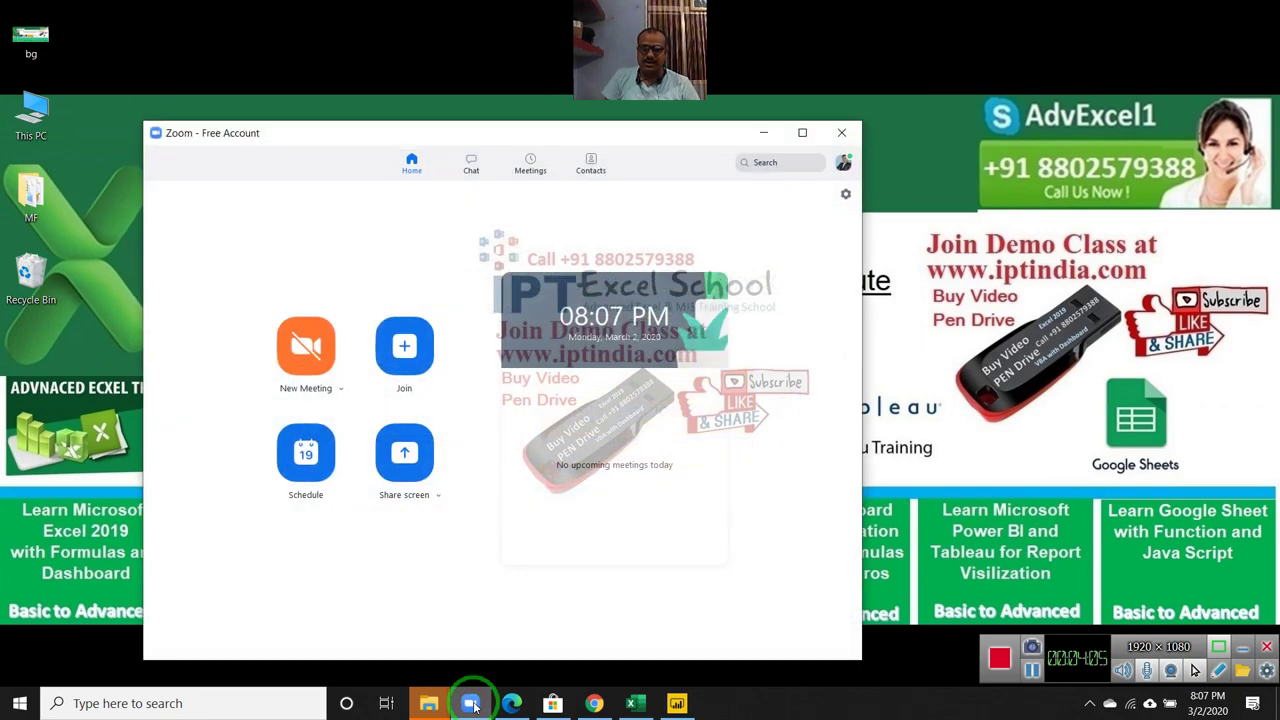
pyautogui.click(472, 704)
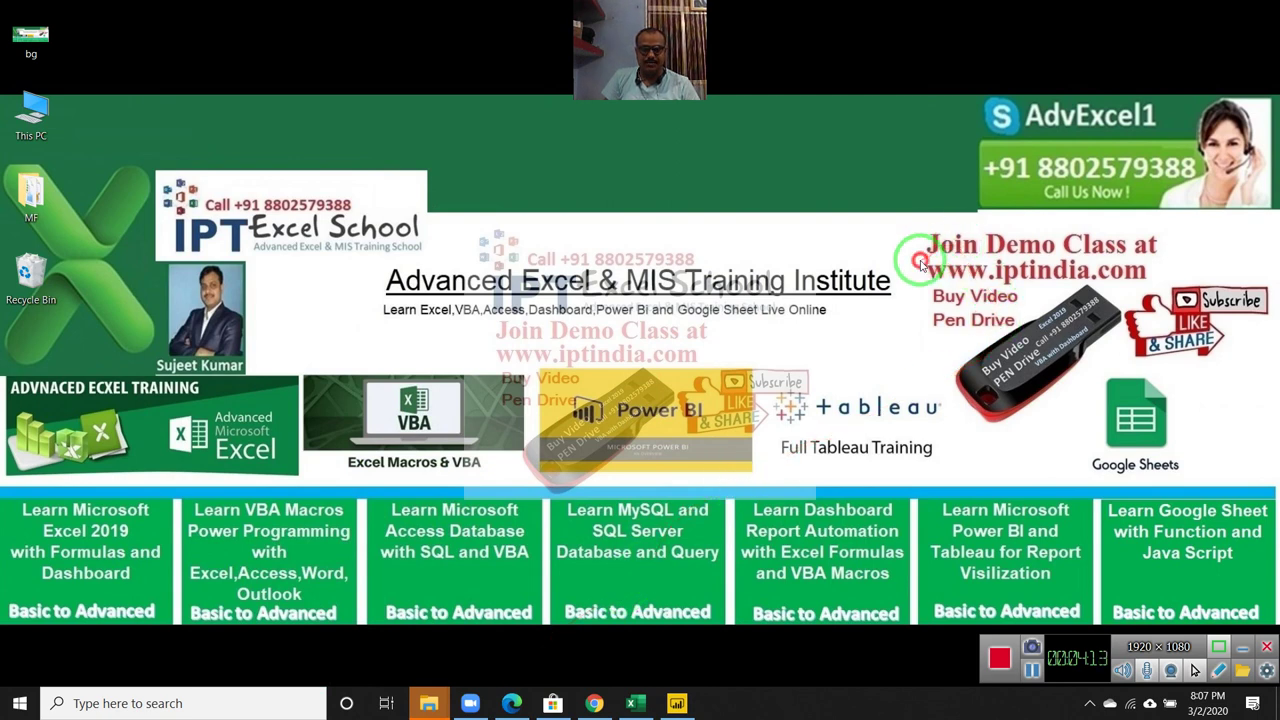
pyautogui.moveTo(920, 260); pyautogui.dragTo(1162, 288)
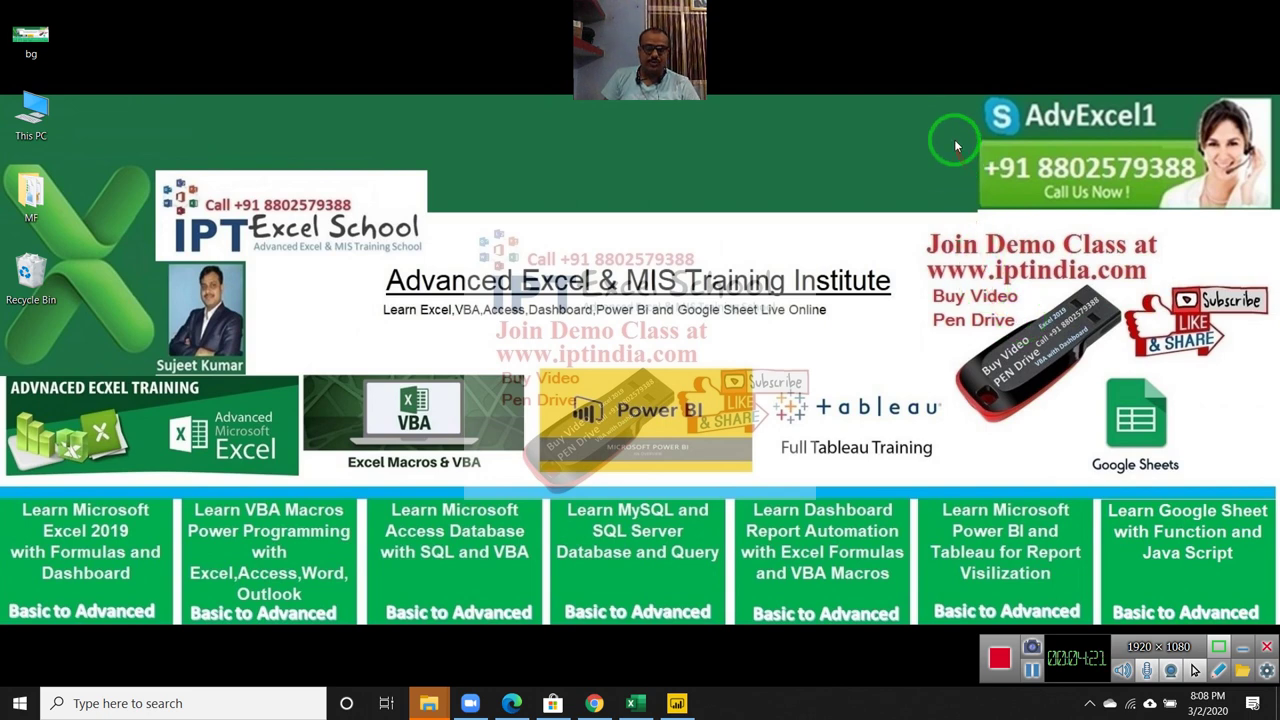
pyautogui.moveTo(955, 141); pyautogui.dragTo(1201, 206)
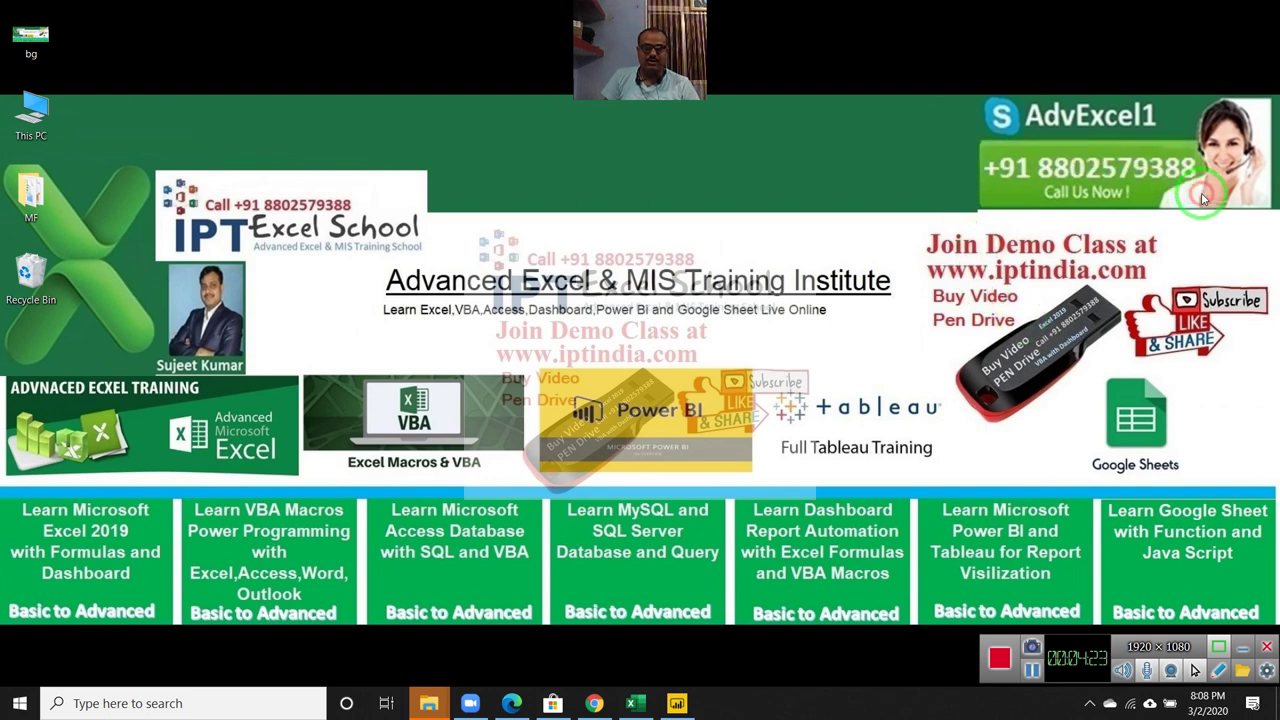